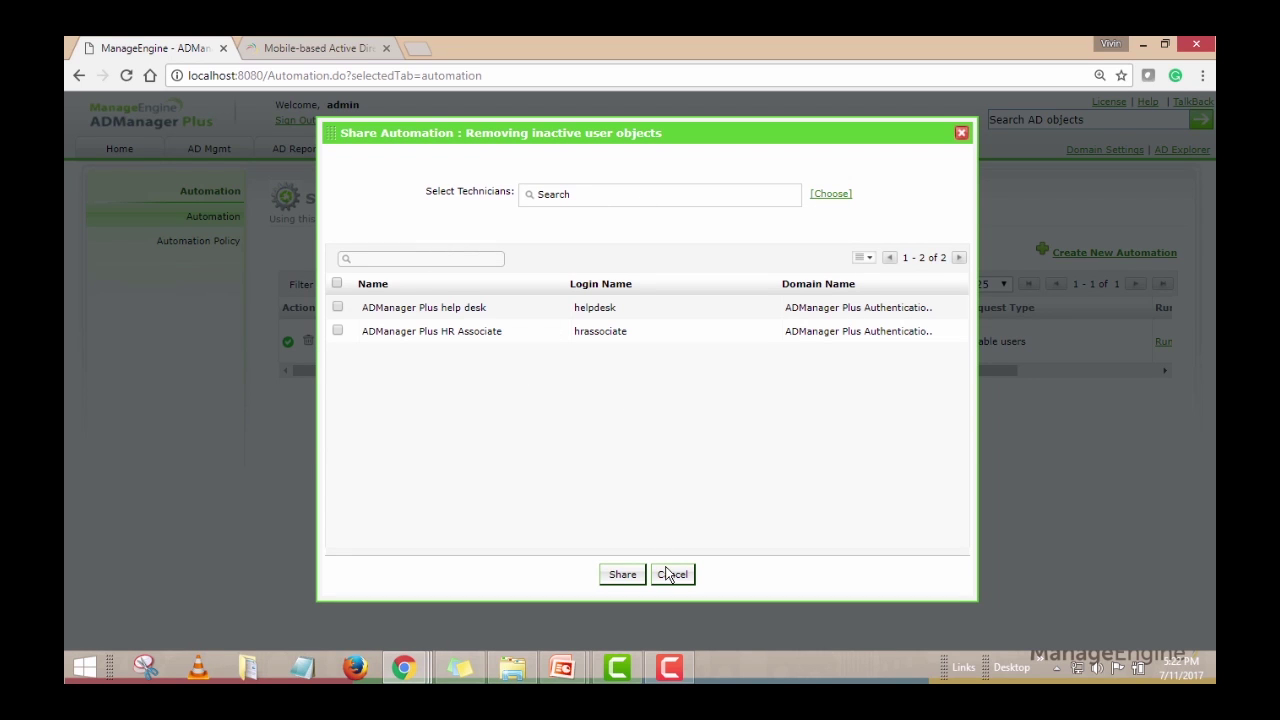
Step: Try the option to share the "Removing inactive user objects" automation with all technicians, and dismiss the sharing without applying it
left_click(680, 576)
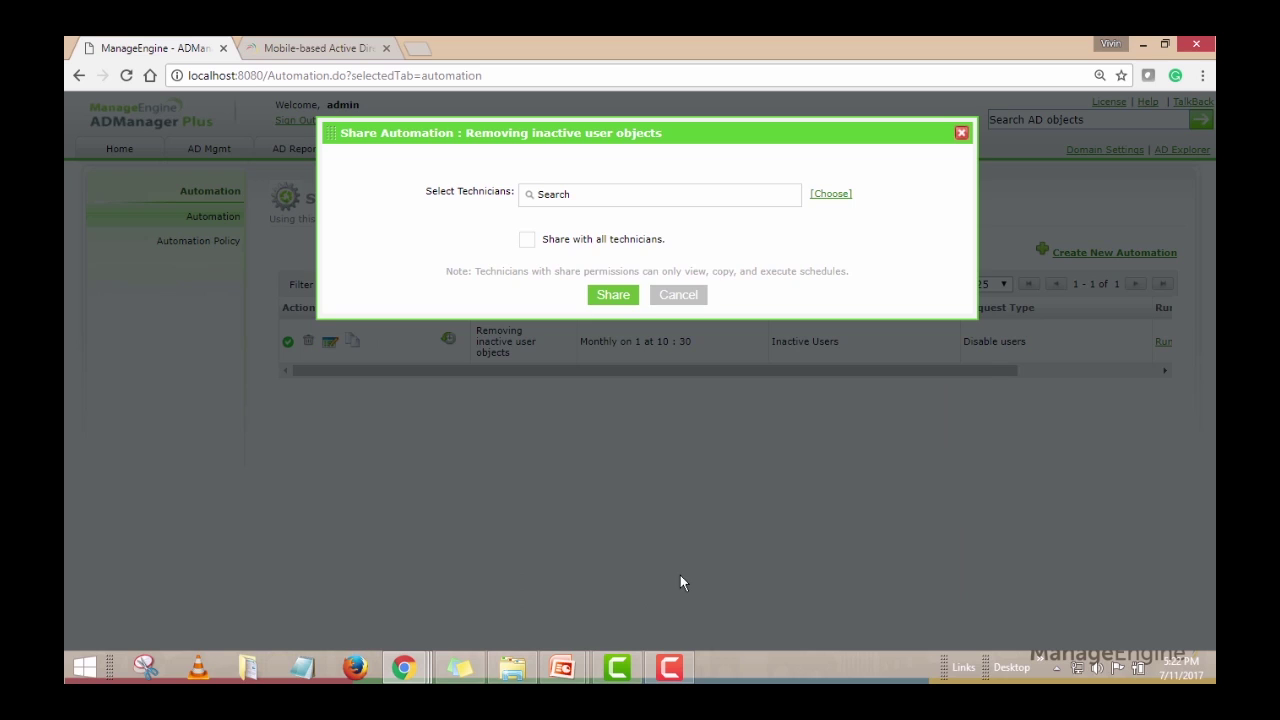
left_click(527, 241)
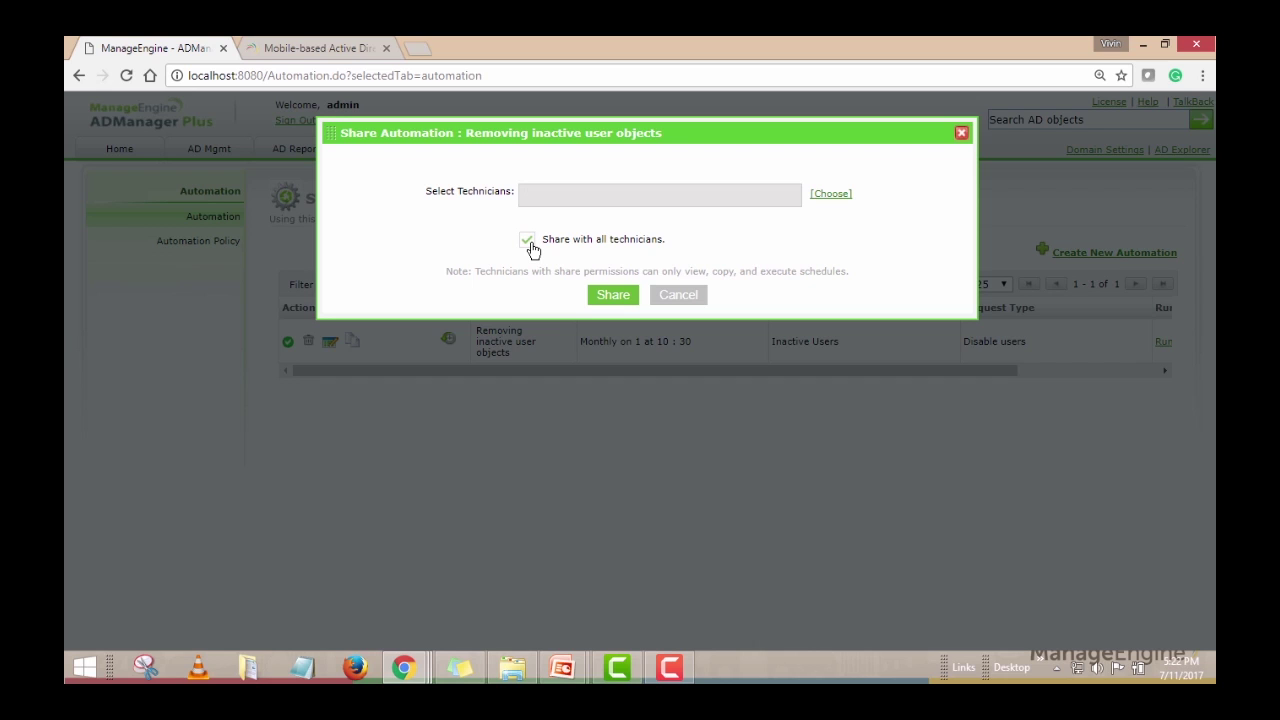
left_click(527, 241)
left_click(688, 297)
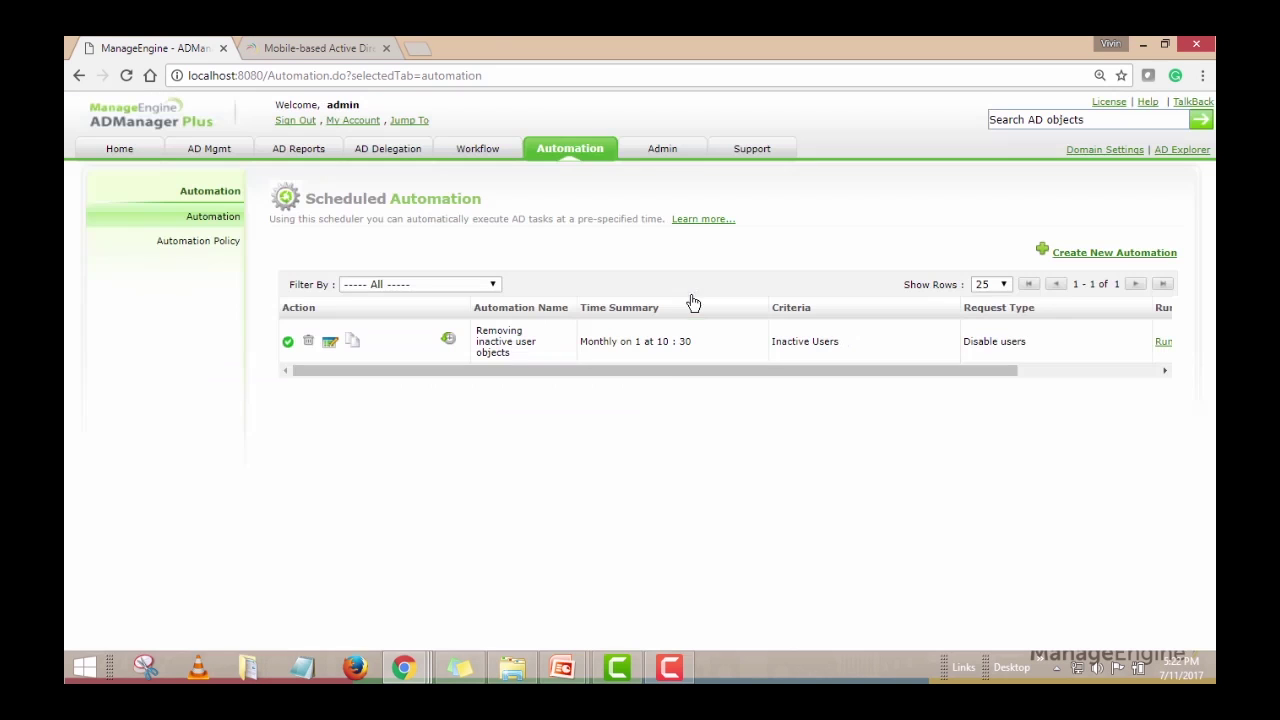
Step: Open the scheduled AD reports and view the technician sharing options of the Managers report schedule, closing them without sharing
left_click(284, 150)
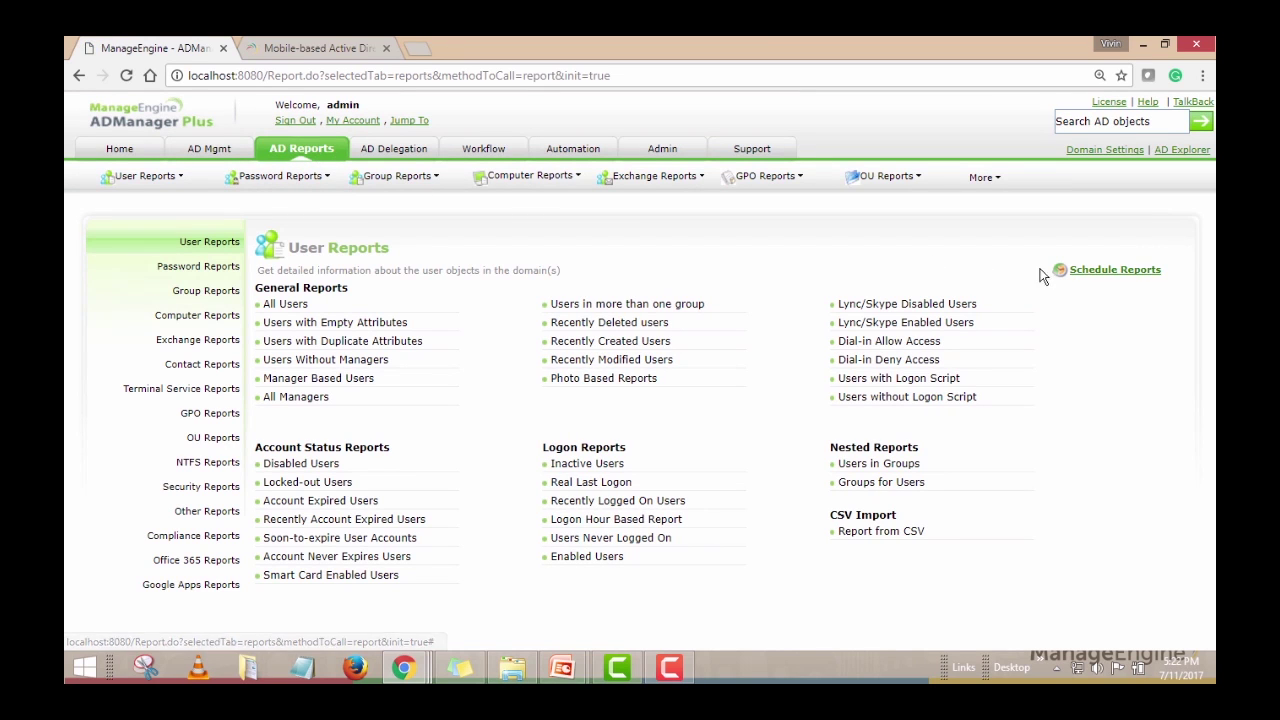
left_click(1100, 277)
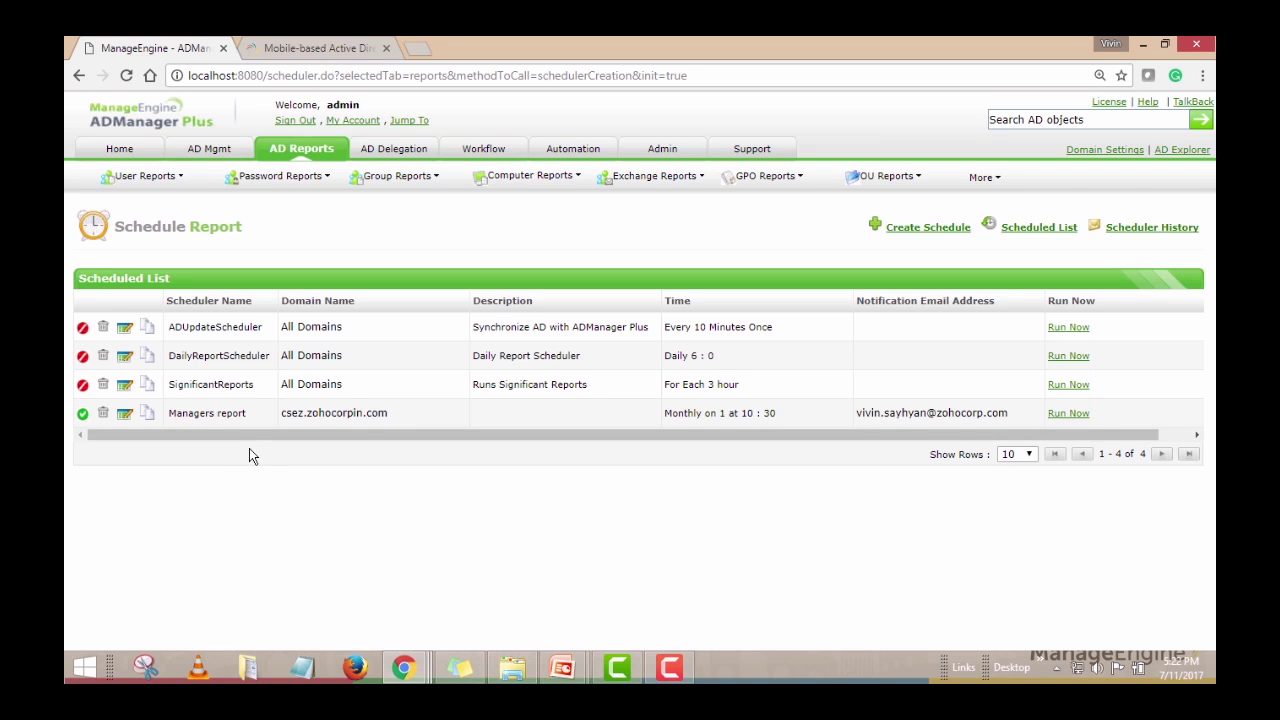
mouse_move(263, 415)
left_click(267, 415)
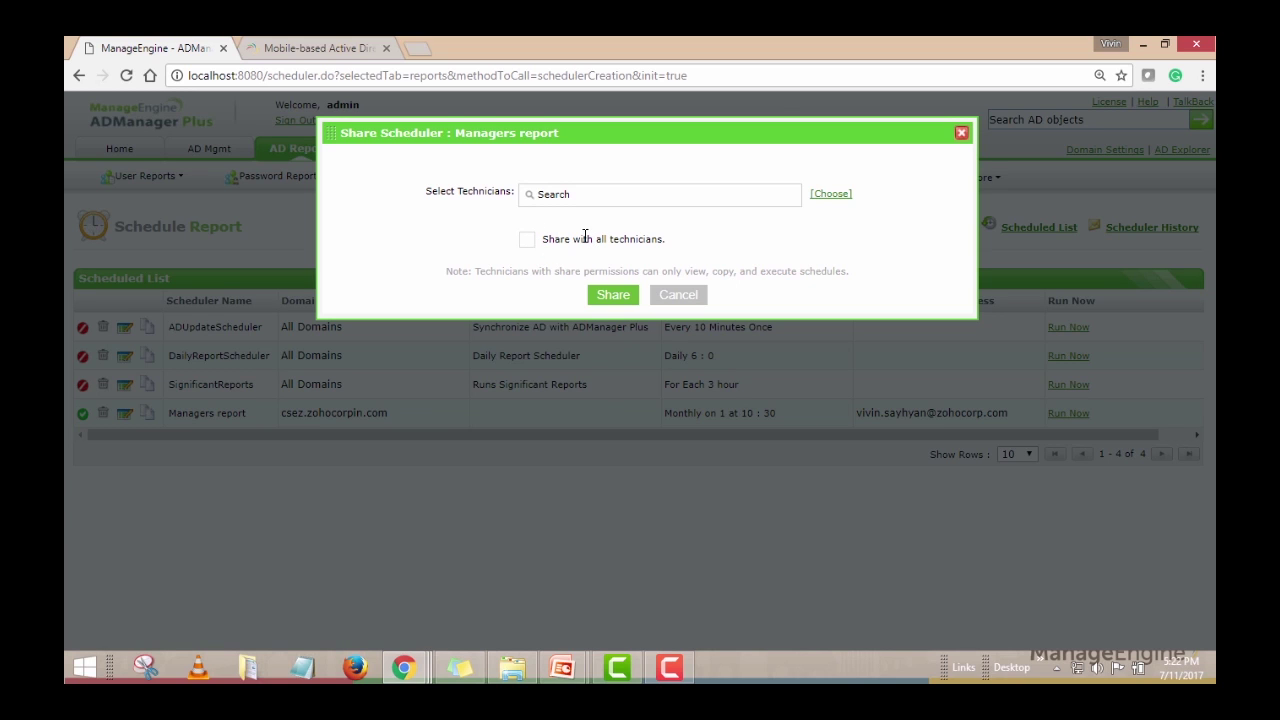
left_click(678, 295)
Step: Switch to the PowerPoint slide show on the features in build 6580 and 6581
mouse_move(612, 667)
left_click(655, 604)
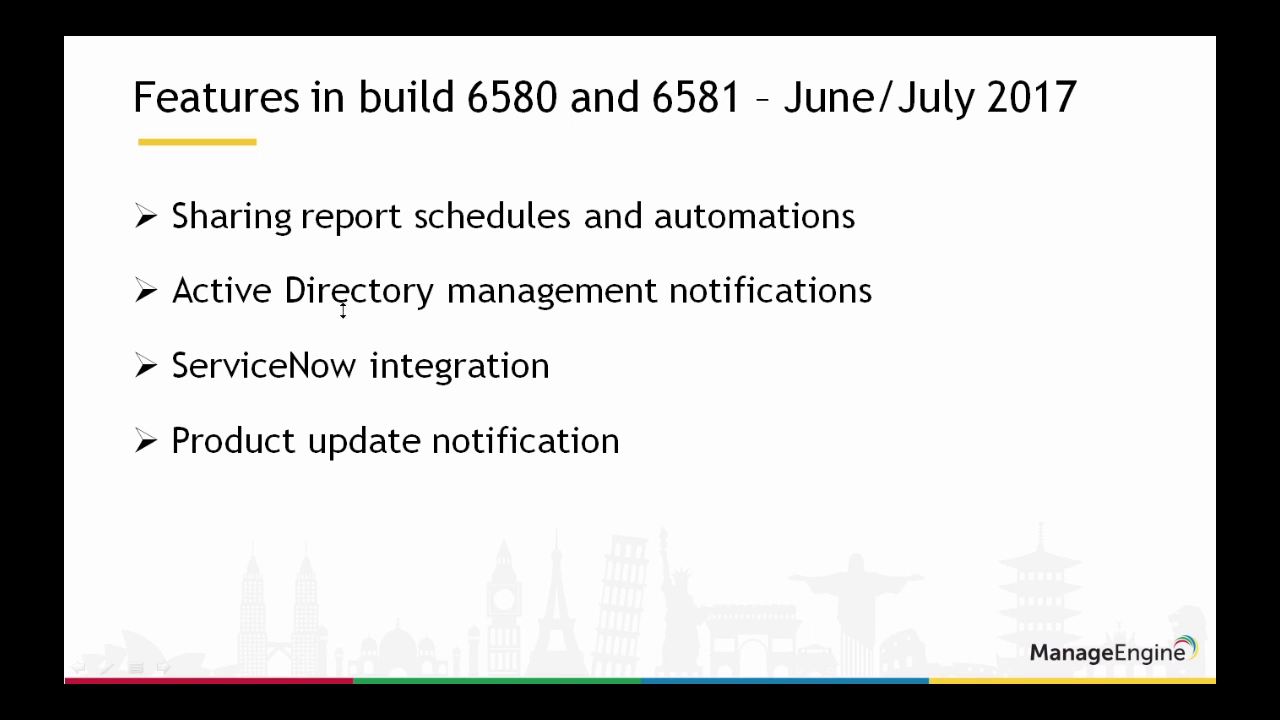
Step: Return to ADManager Plus in the browser and open the list of notification templates in the admin settings
key("alt+Tab")
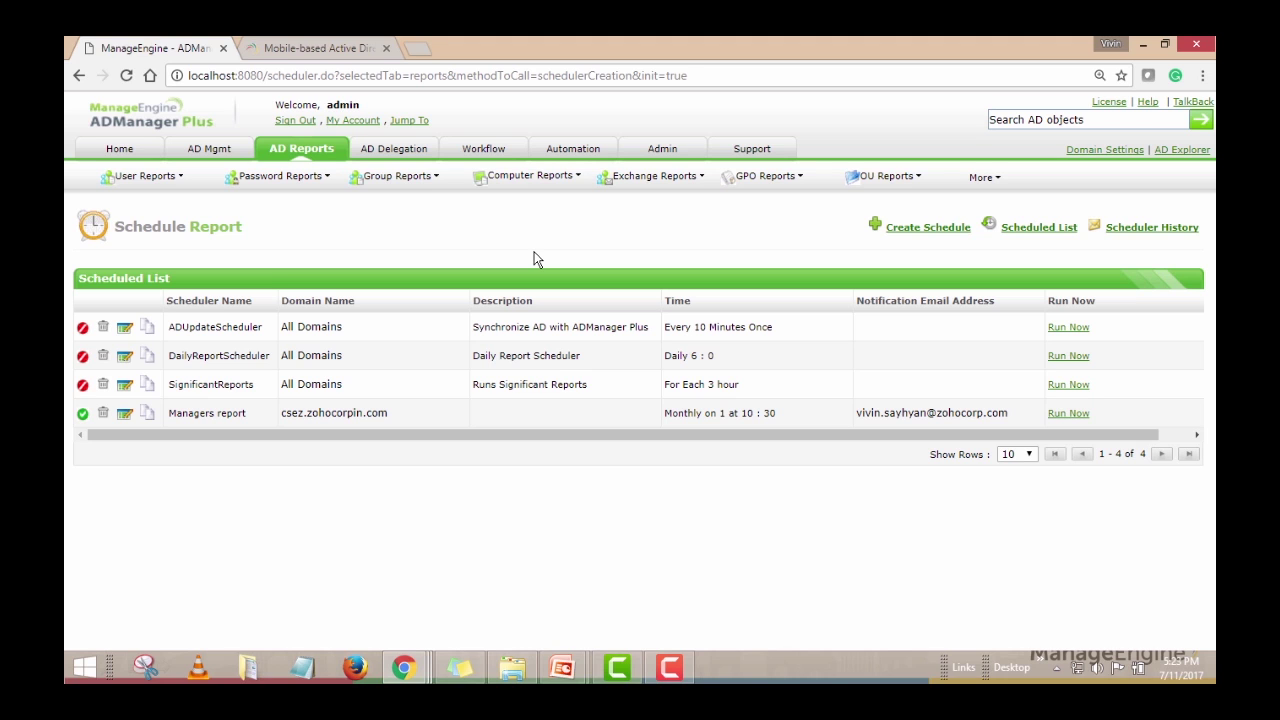
left_click(668, 153)
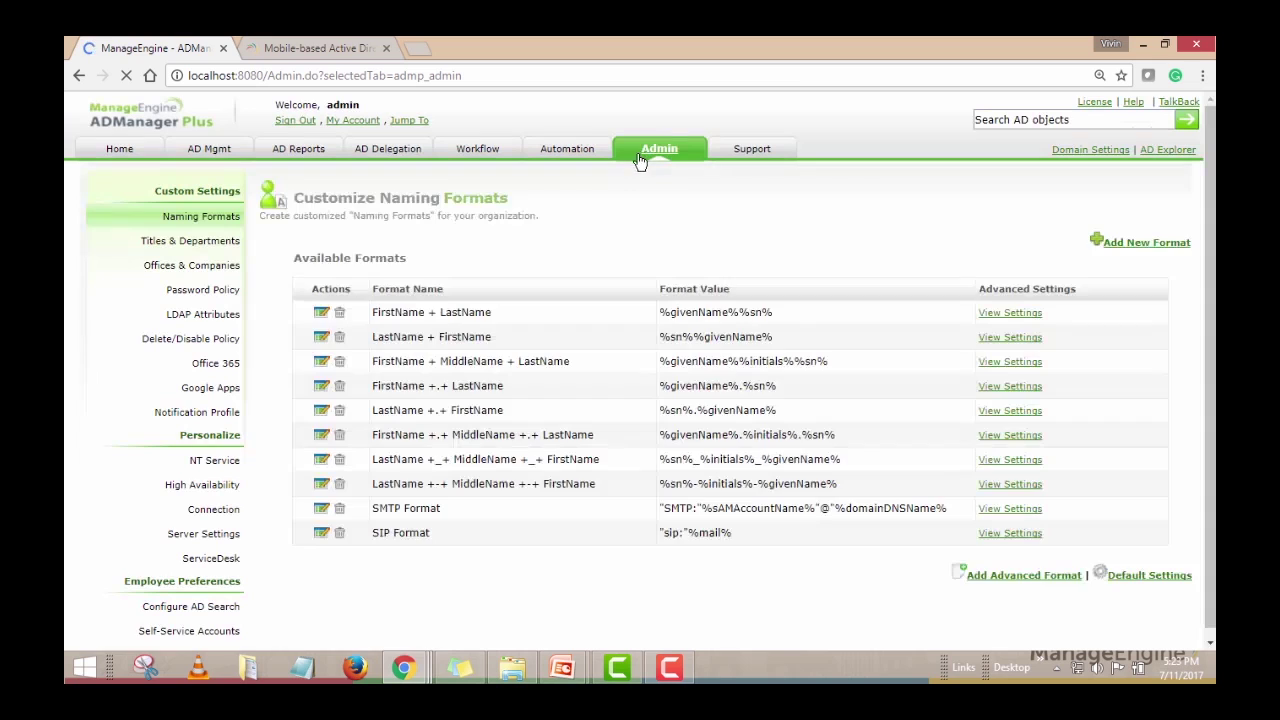
left_click(218, 416)
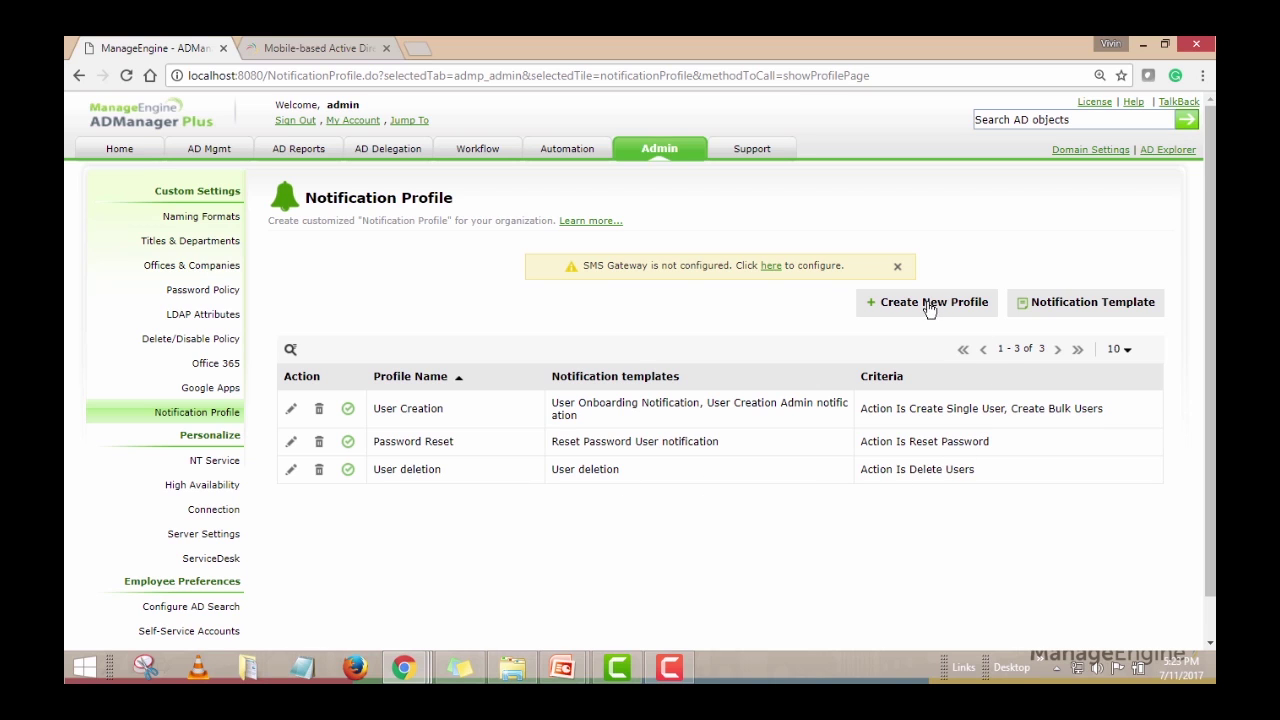
left_click(1080, 311)
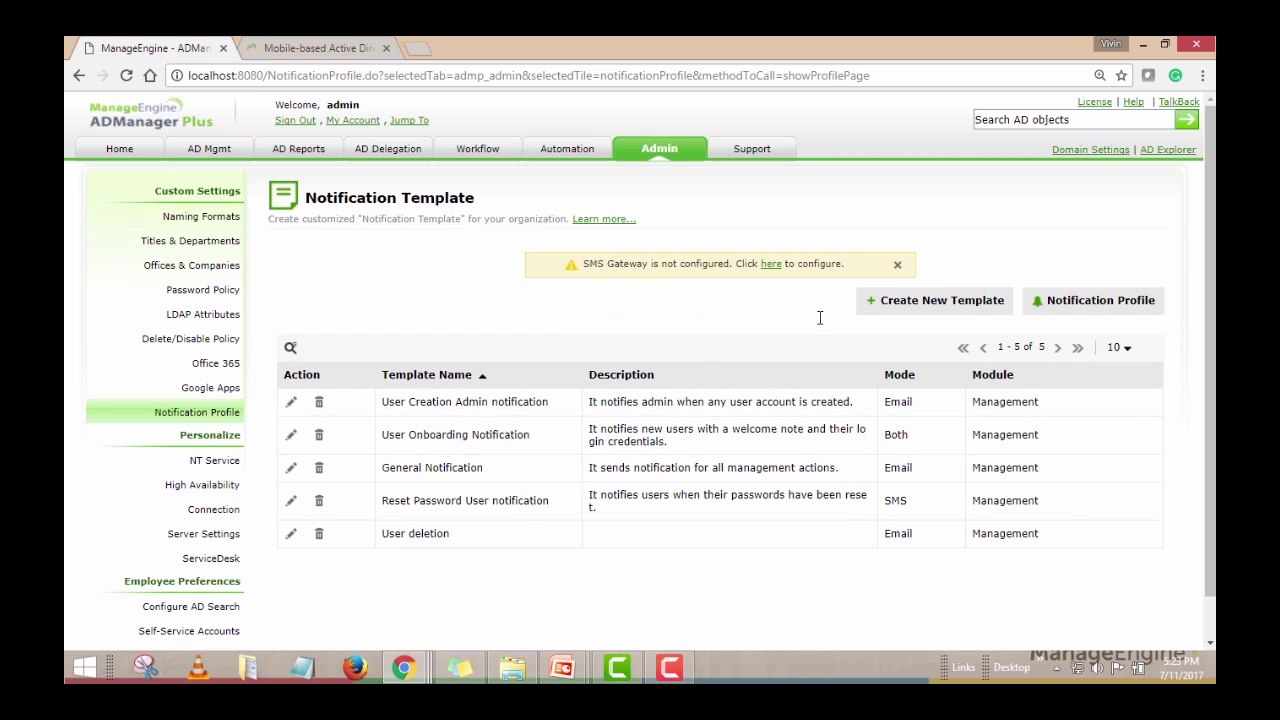
Step: Start a new notification template named "Deletion - users" that sends notifications by both email and SMS
left_click(935, 313)
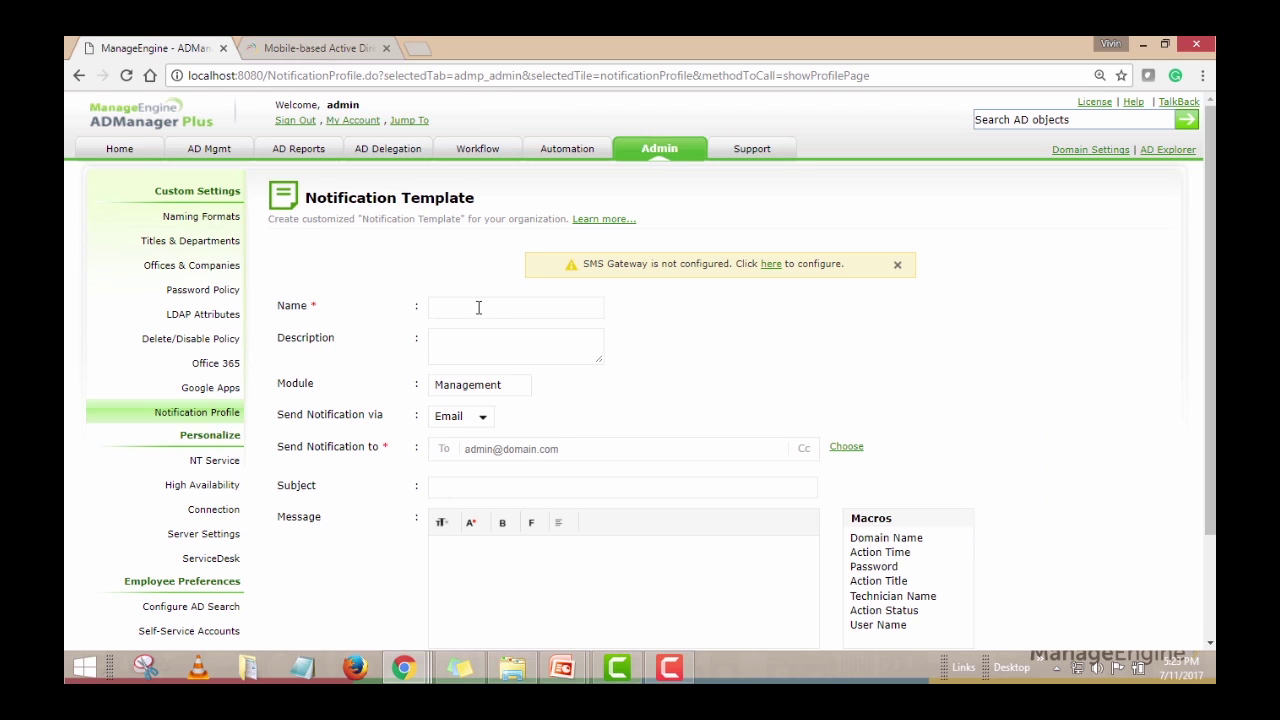
type("Deletion - Users")
left_click(482, 418)
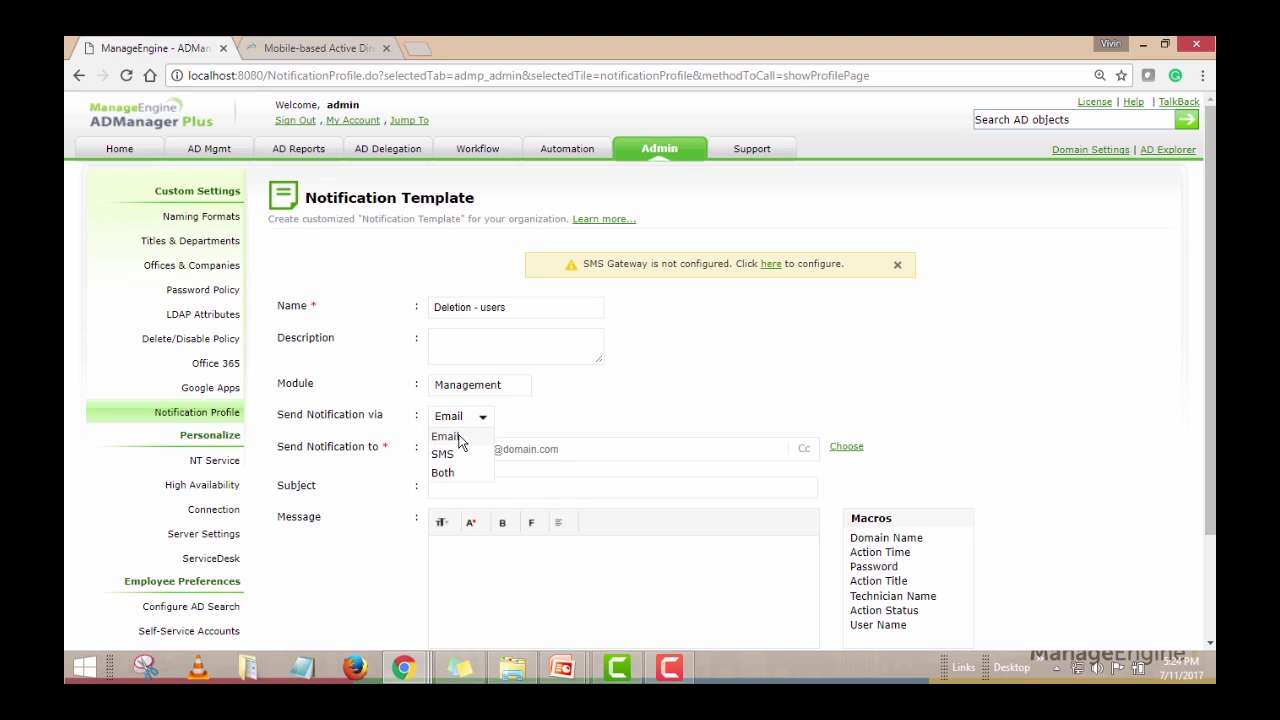
left_click(443, 474)
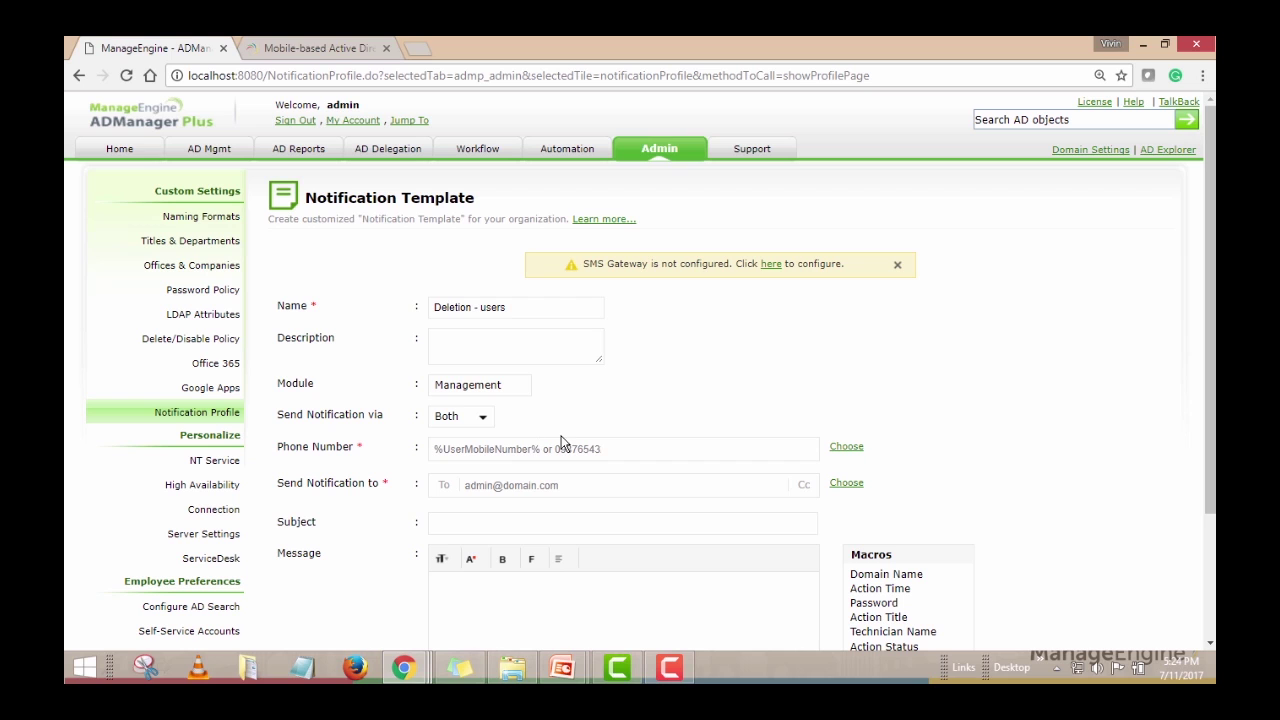
scroll(634, 409, "down", 3)
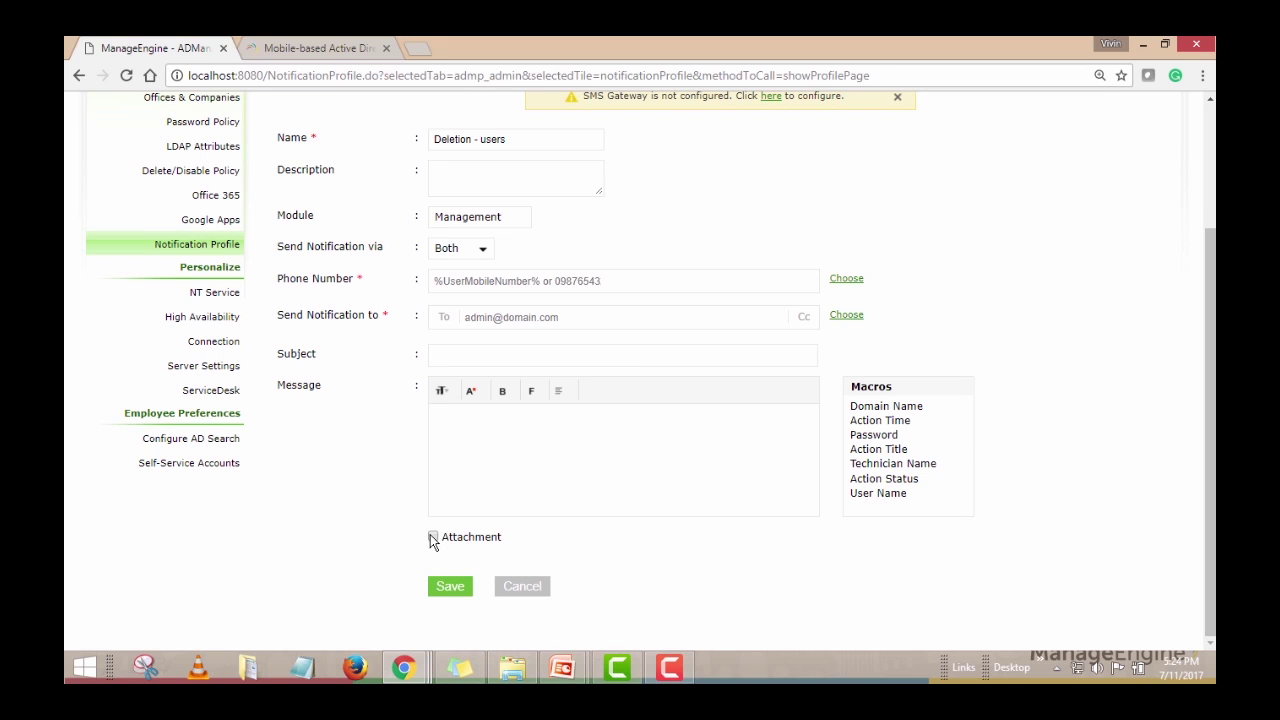
Step: Open the User deletion notification profile for editing and view the available fields for its first criterion
left_click(210, 249)
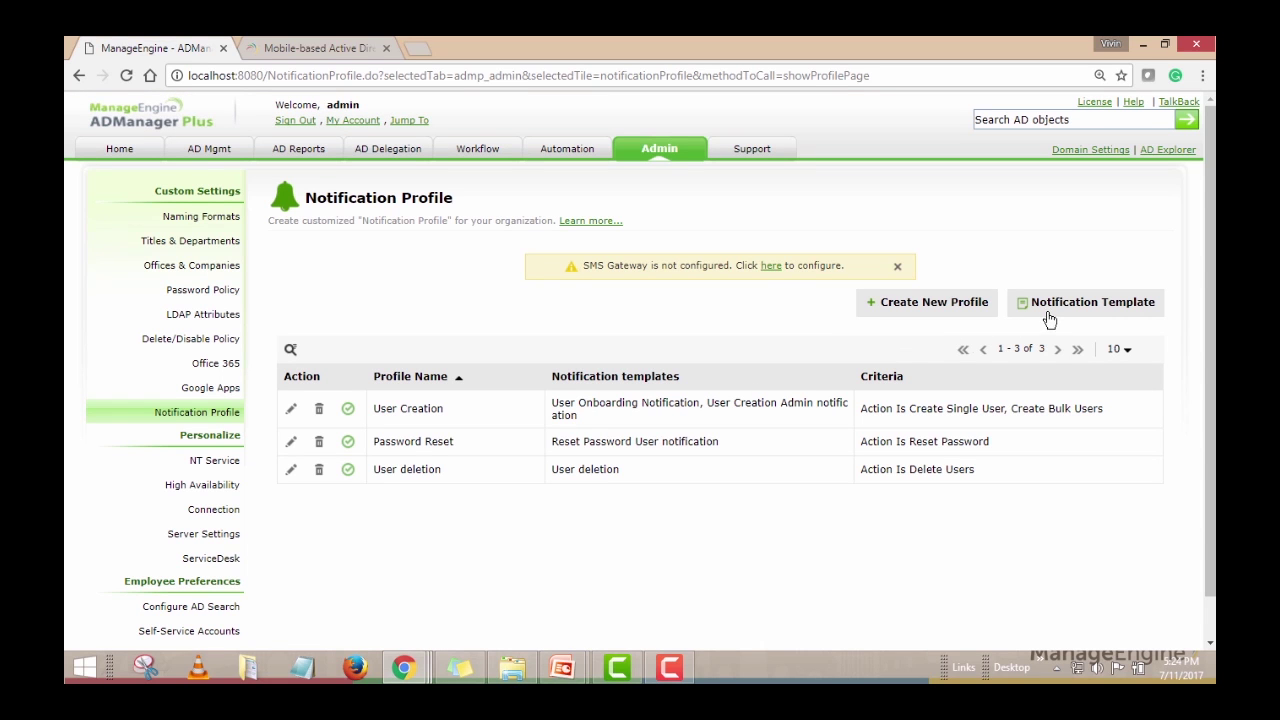
left_click(291, 470)
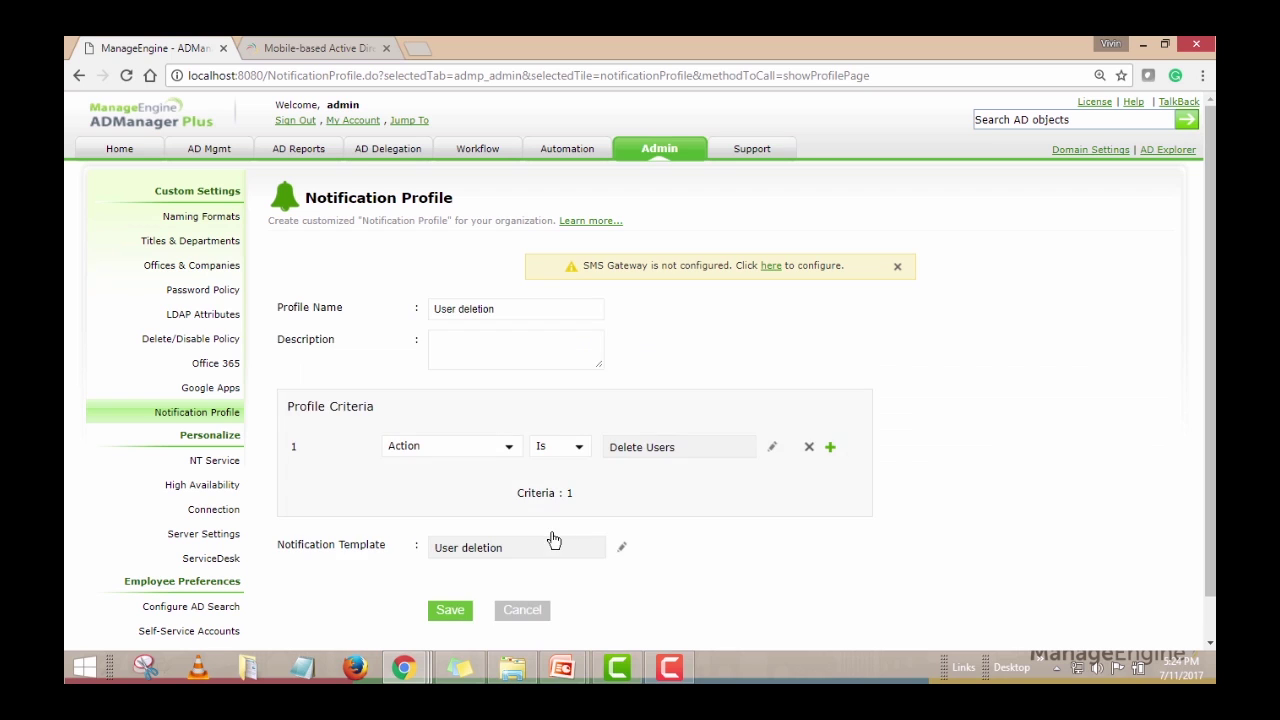
scroll(552, 488, "down", 1)
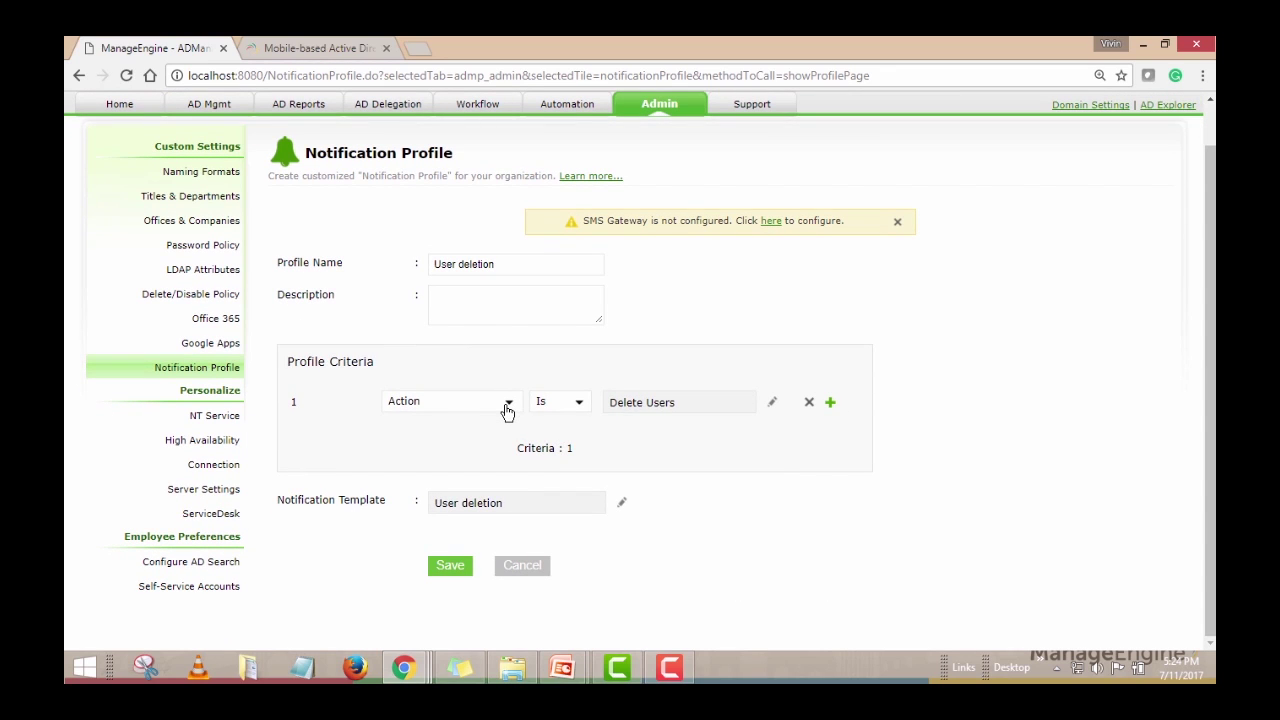
left_click(507, 405)
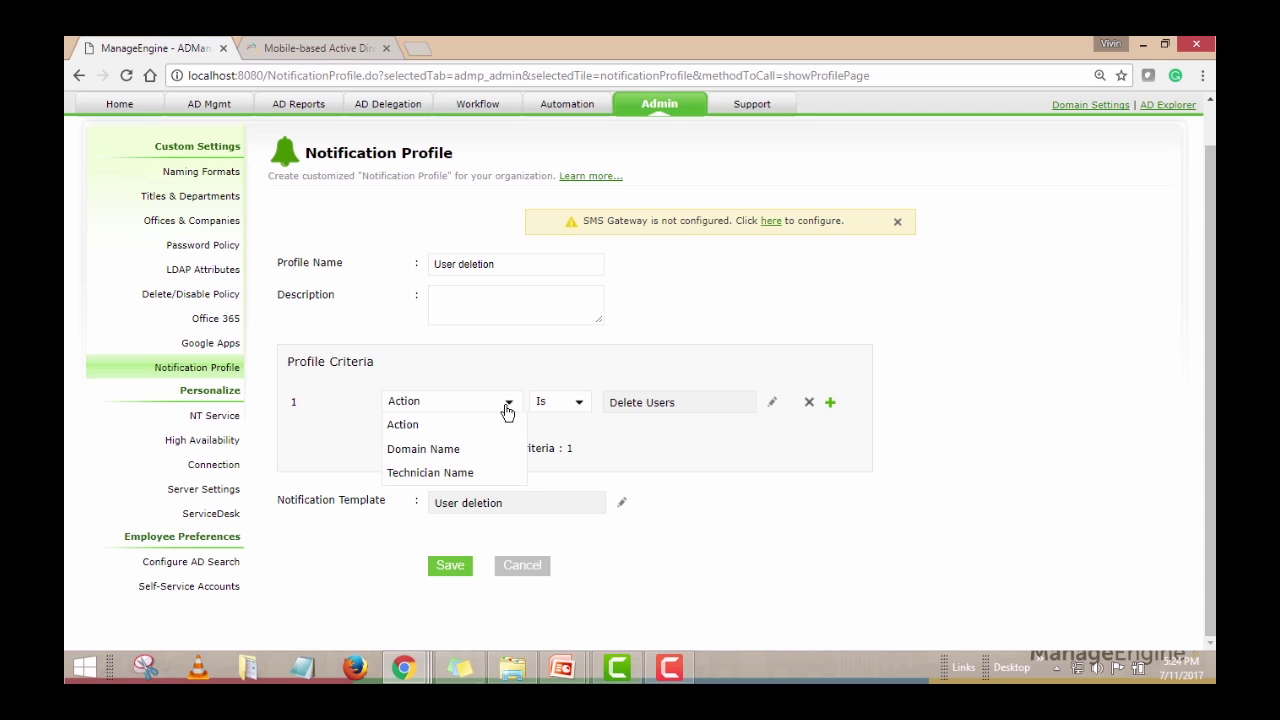
Step: Try adding all Computer, Contact, Group, Mailbox and Office 365 Management actions to the profile criterion, and discard the selection
left_click(775, 404)
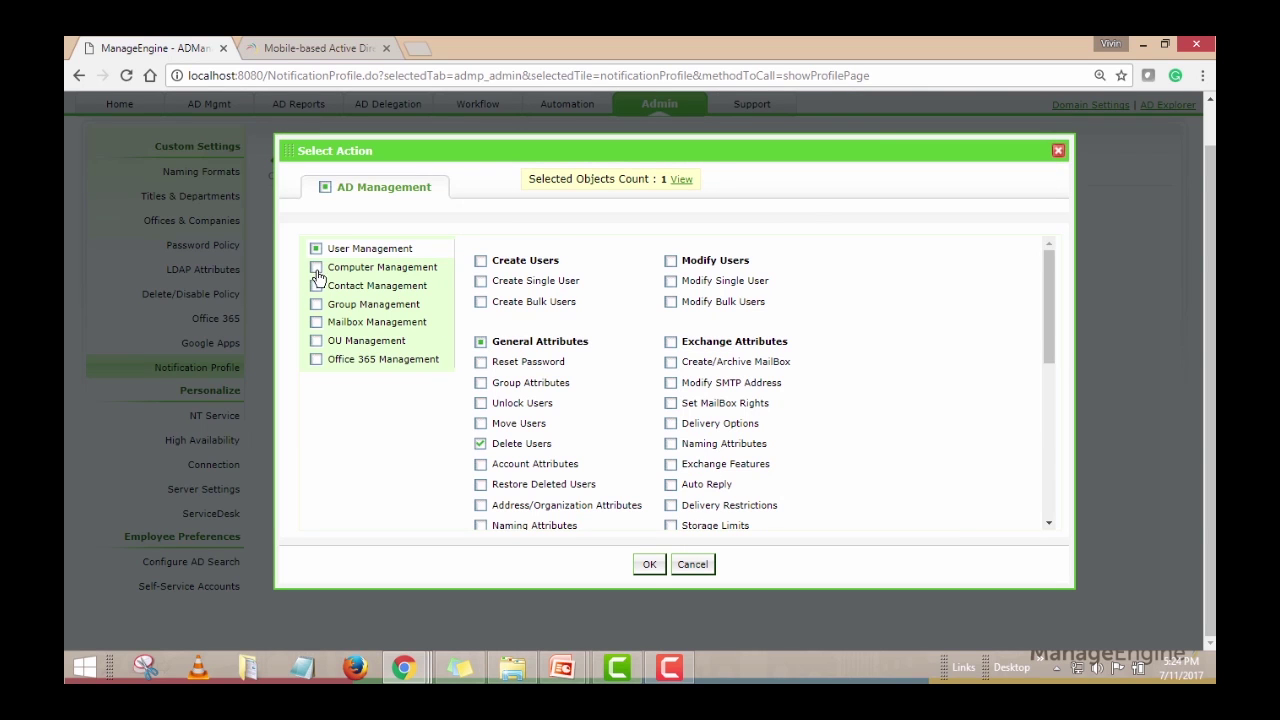
left_click(316, 268)
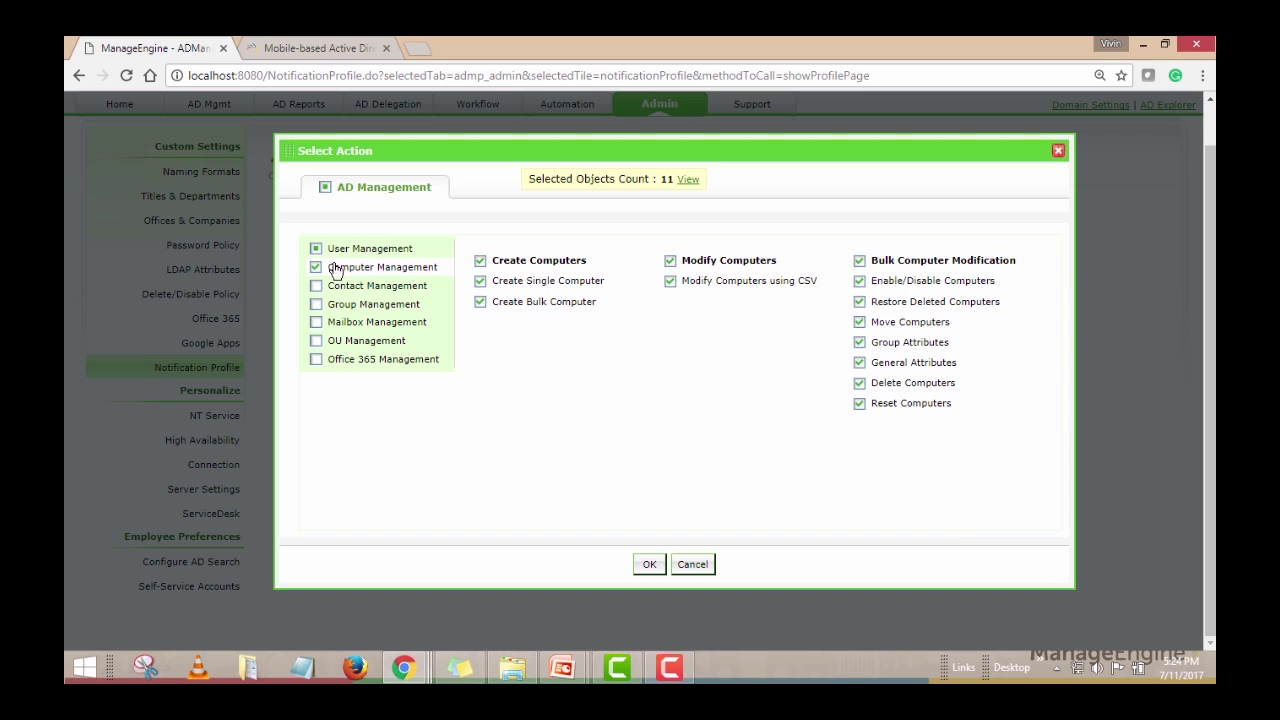
left_click(316, 286)
left_click(316, 304)
left_click(316, 322)
left_click(316, 360)
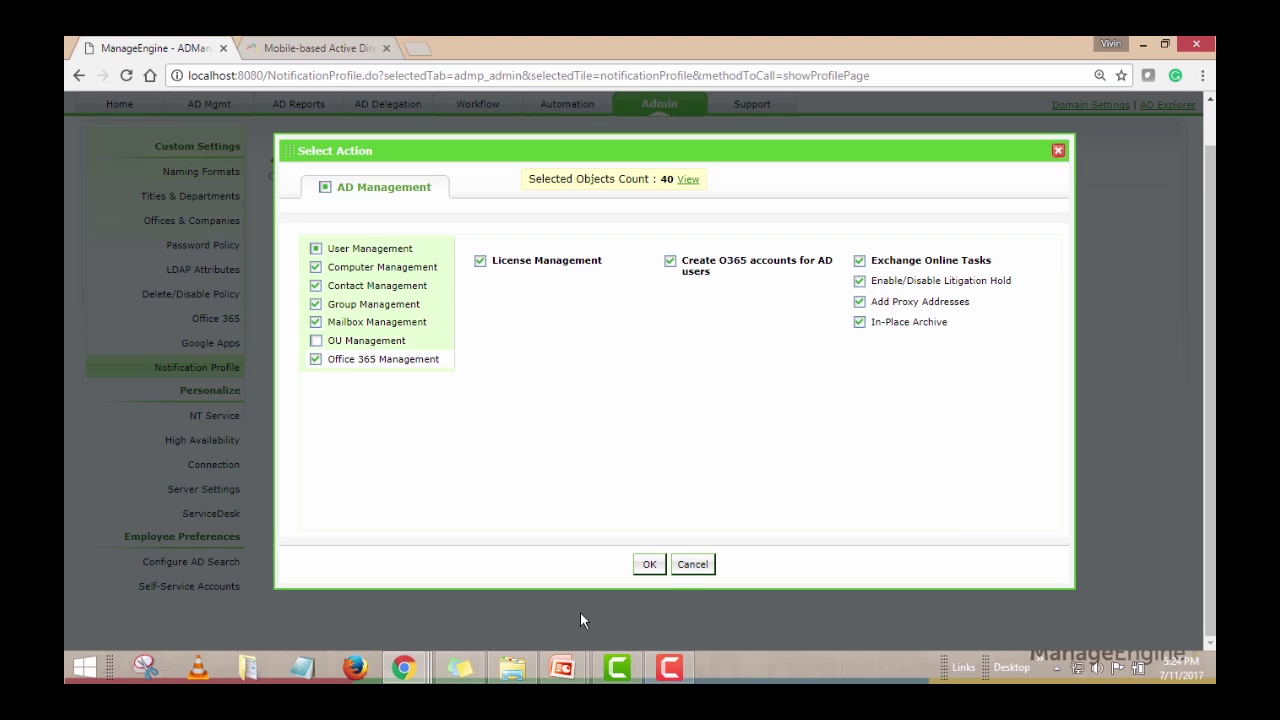
left_click(692, 564)
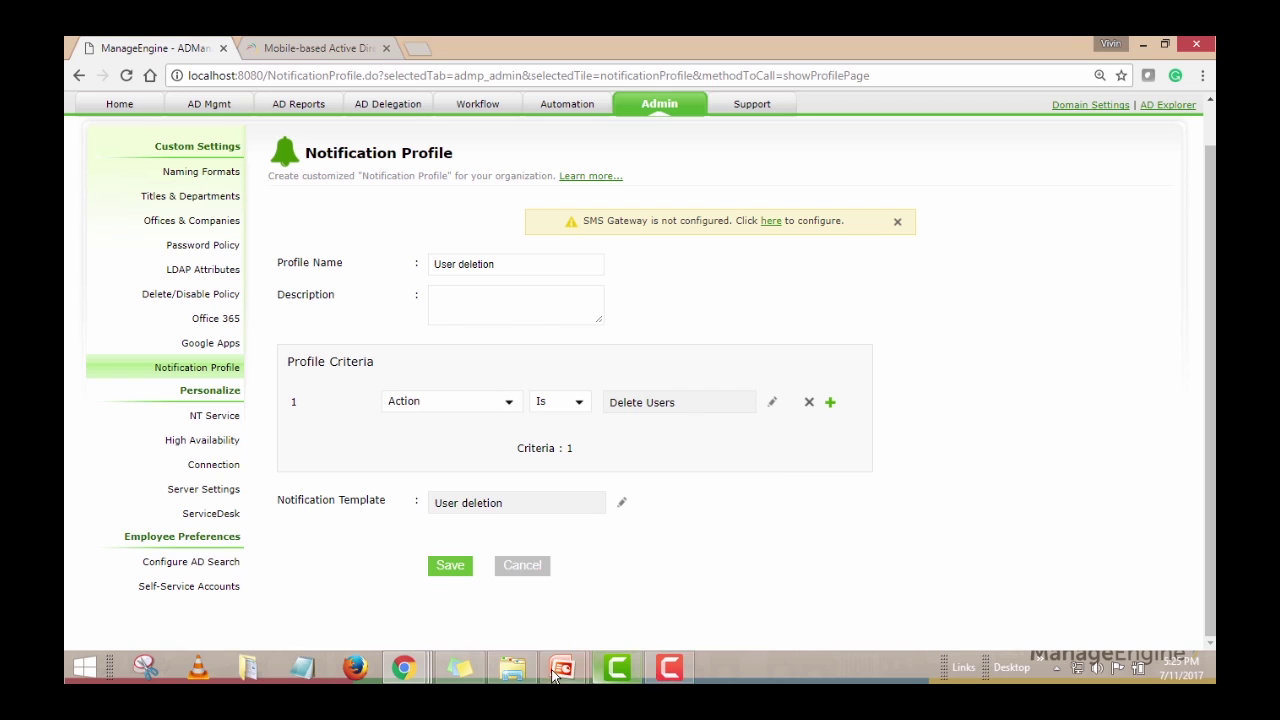
Step: Switch to PowerPoint to show the new features slide again
mouse_move(563, 667)
left_click(614, 622)
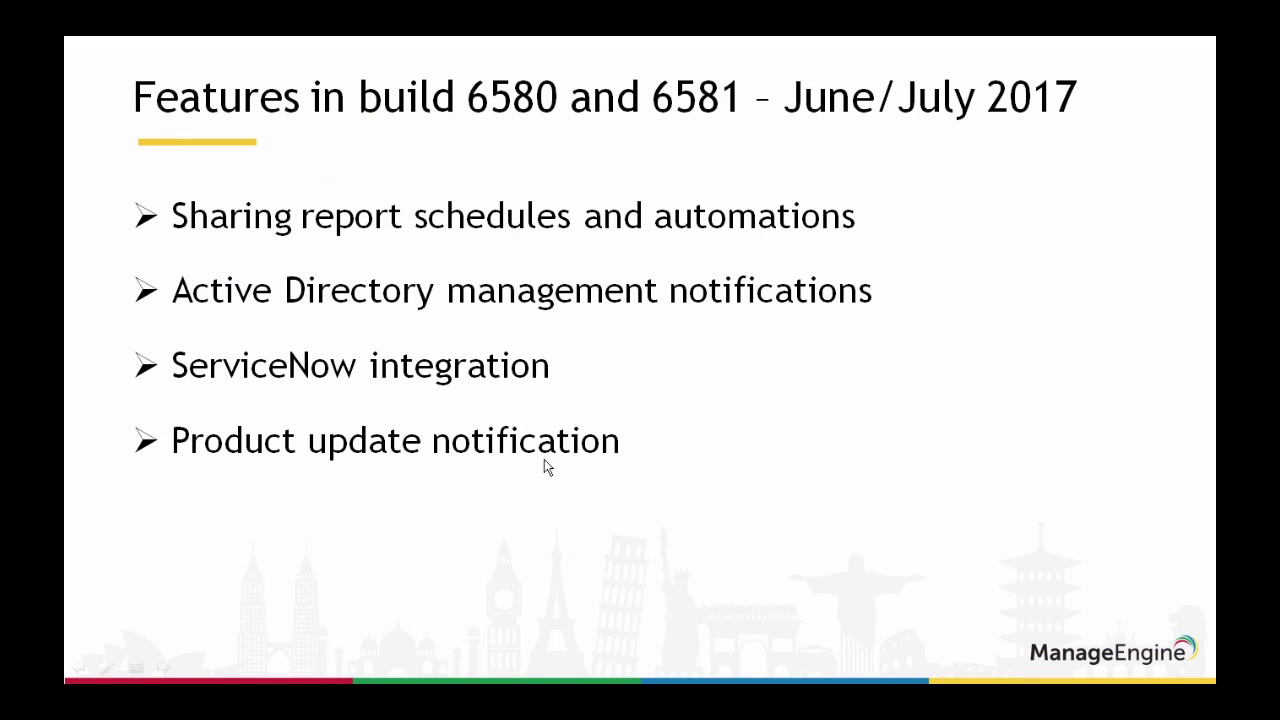
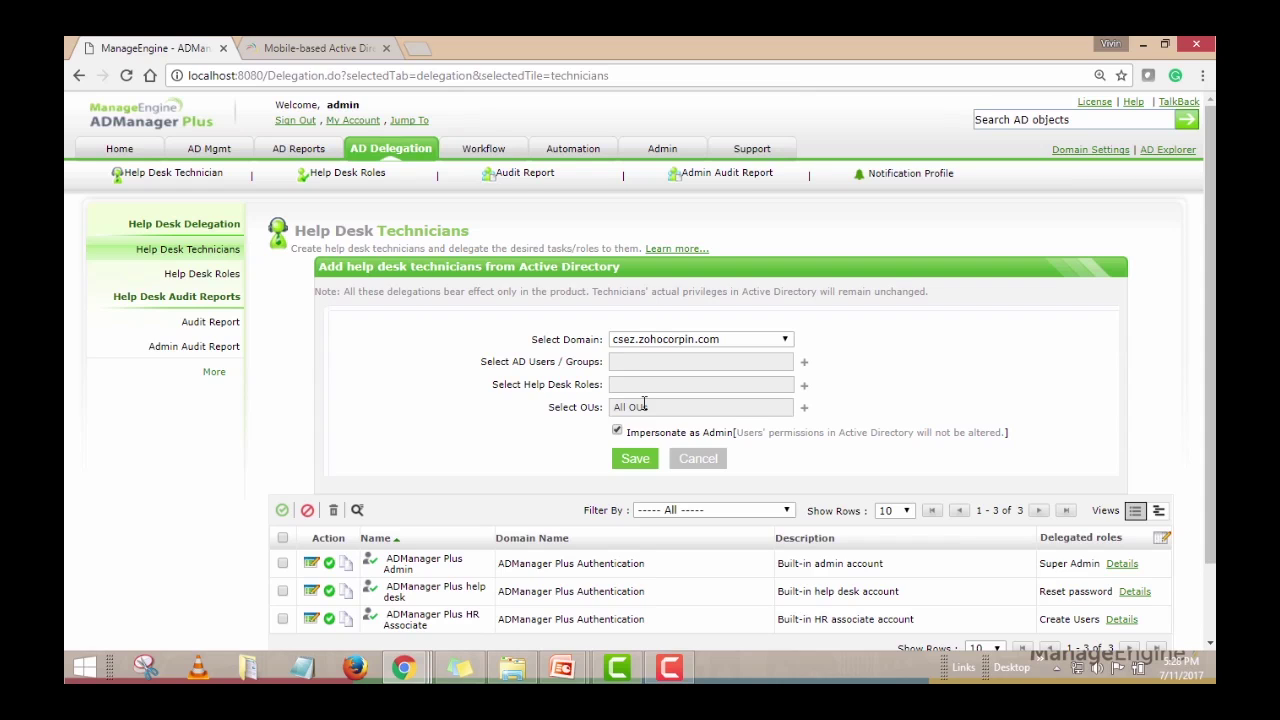
Step: Select the Administrators group as the help desk technician to add from Active Directory, and point out the help desk roles field
left_click_drag(562, 360, 604, 358)
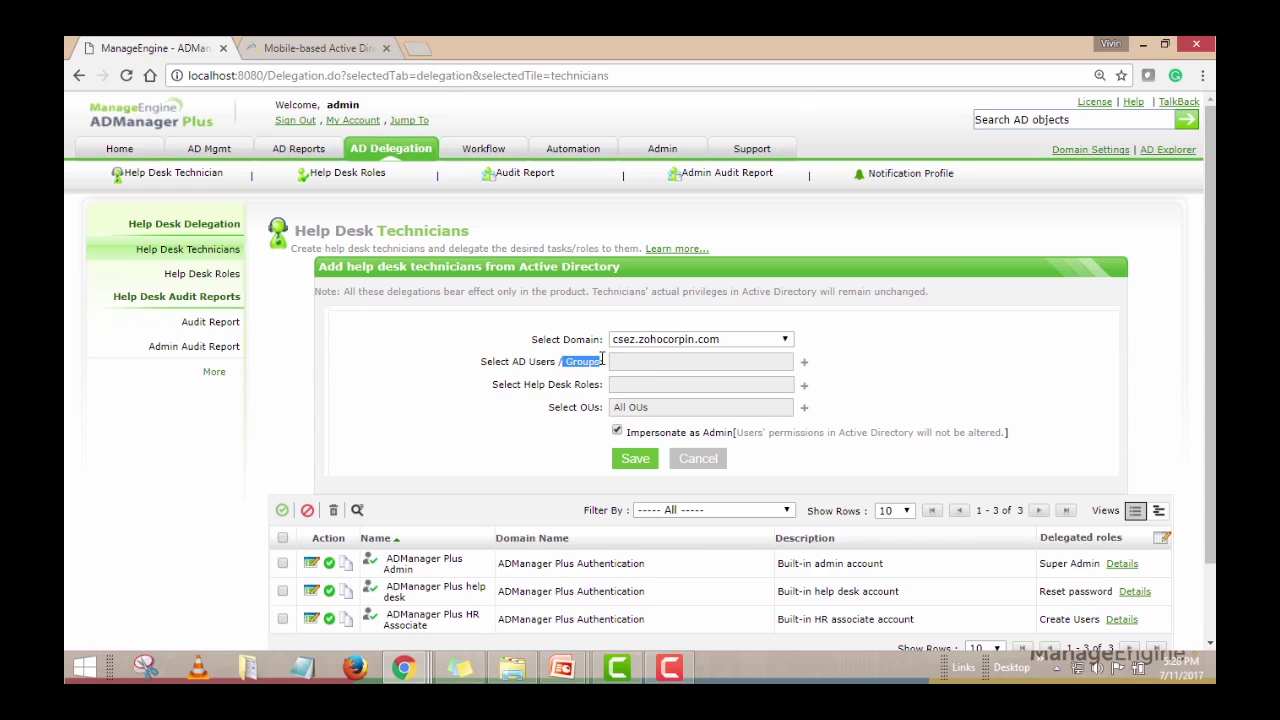
left_click(805, 365)
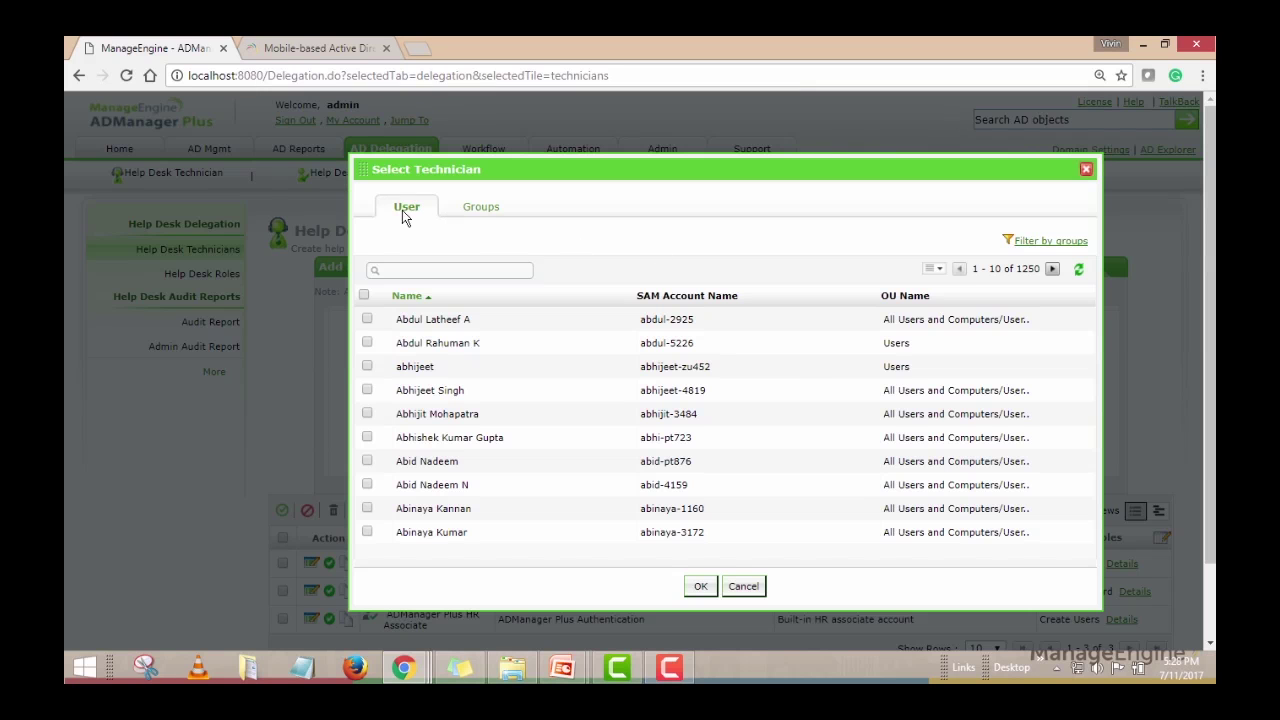
left_click(489, 212)
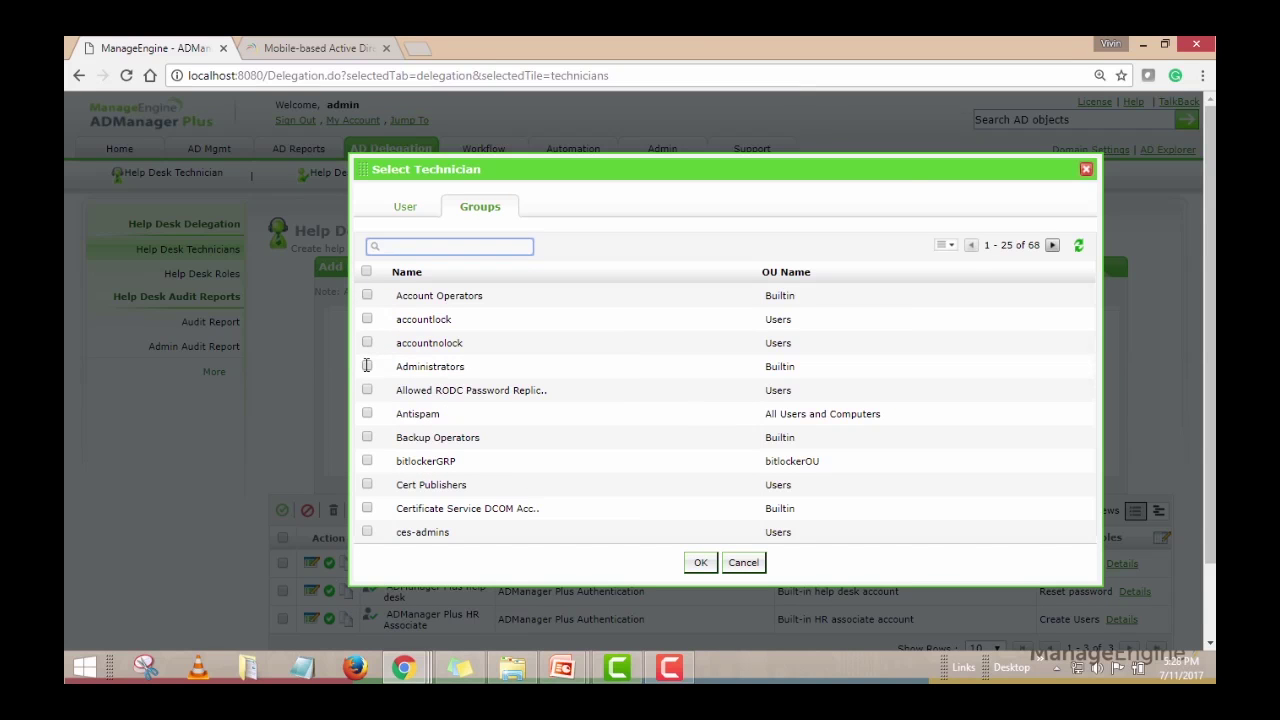
left_click(367, 366)
left_click(701, 562)
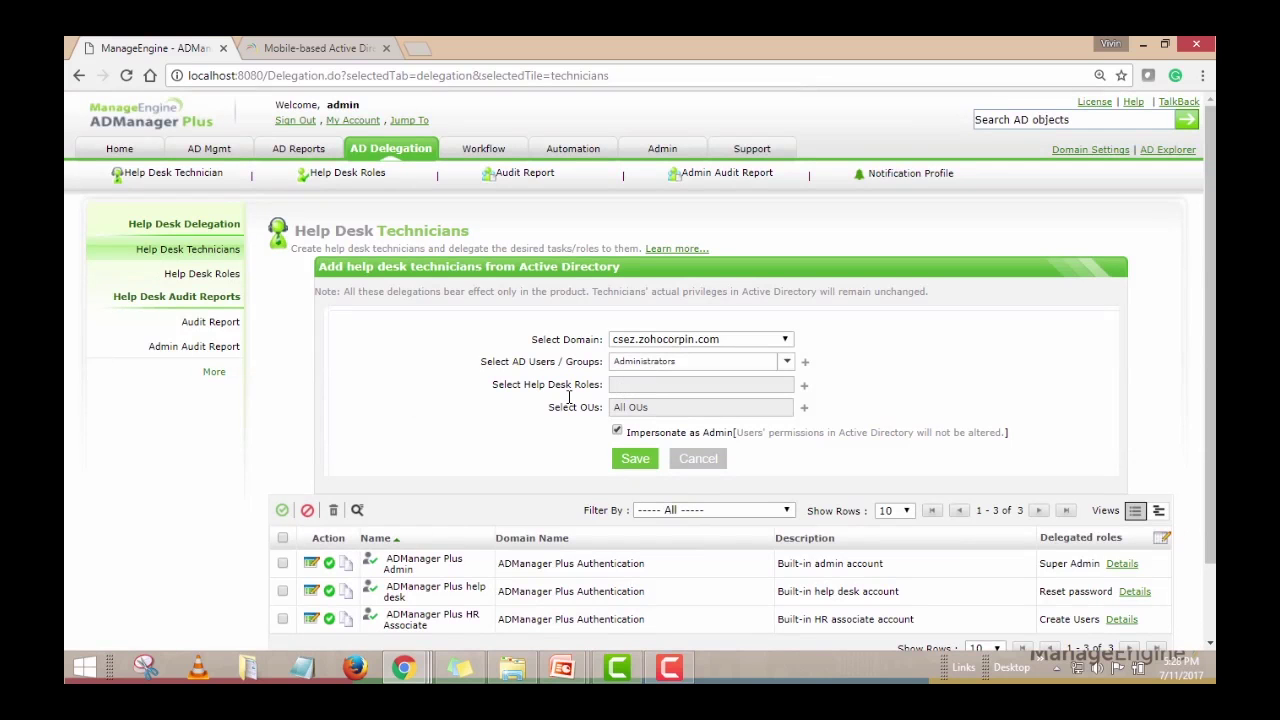
left_click_drag(556, 384, 602, 386)
Step: Switch to the PowerPoint presentation
mouse_move(565, 668)
left_click(646, 578)
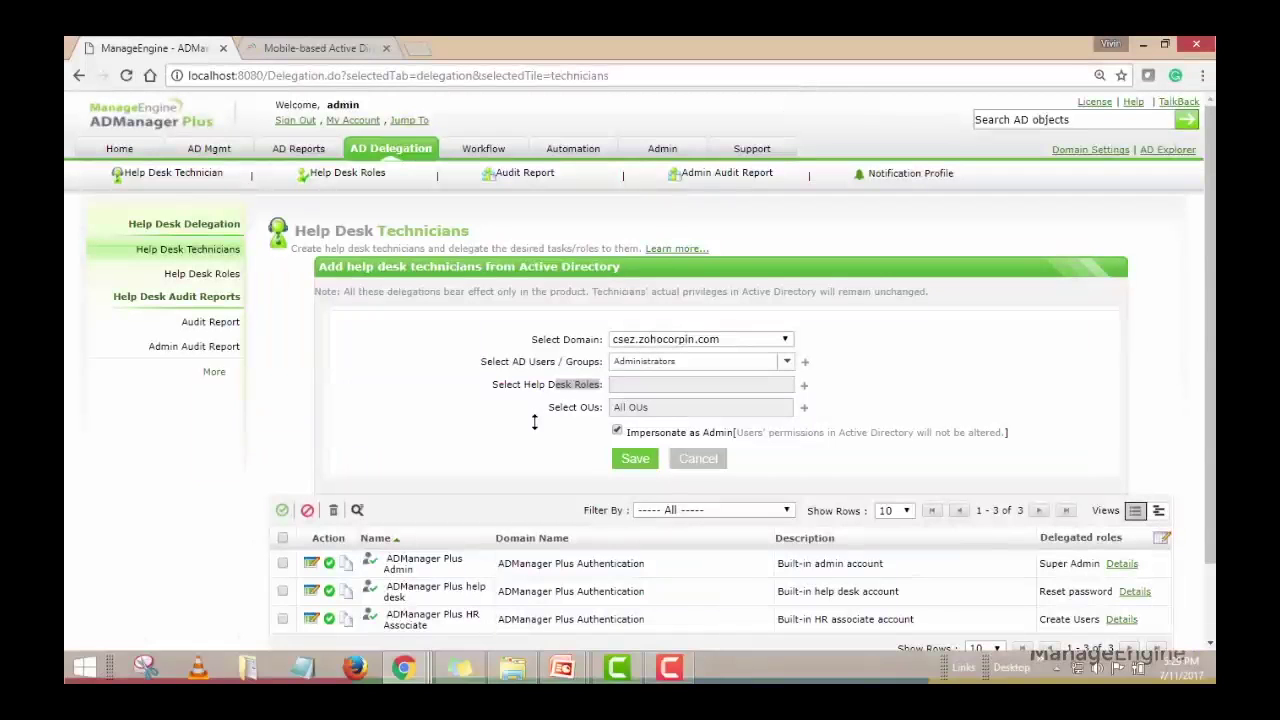
Step: Open the Office 365 management tasks under AD management and examine the Exchange Online mailbox options
left_click(220, 152)
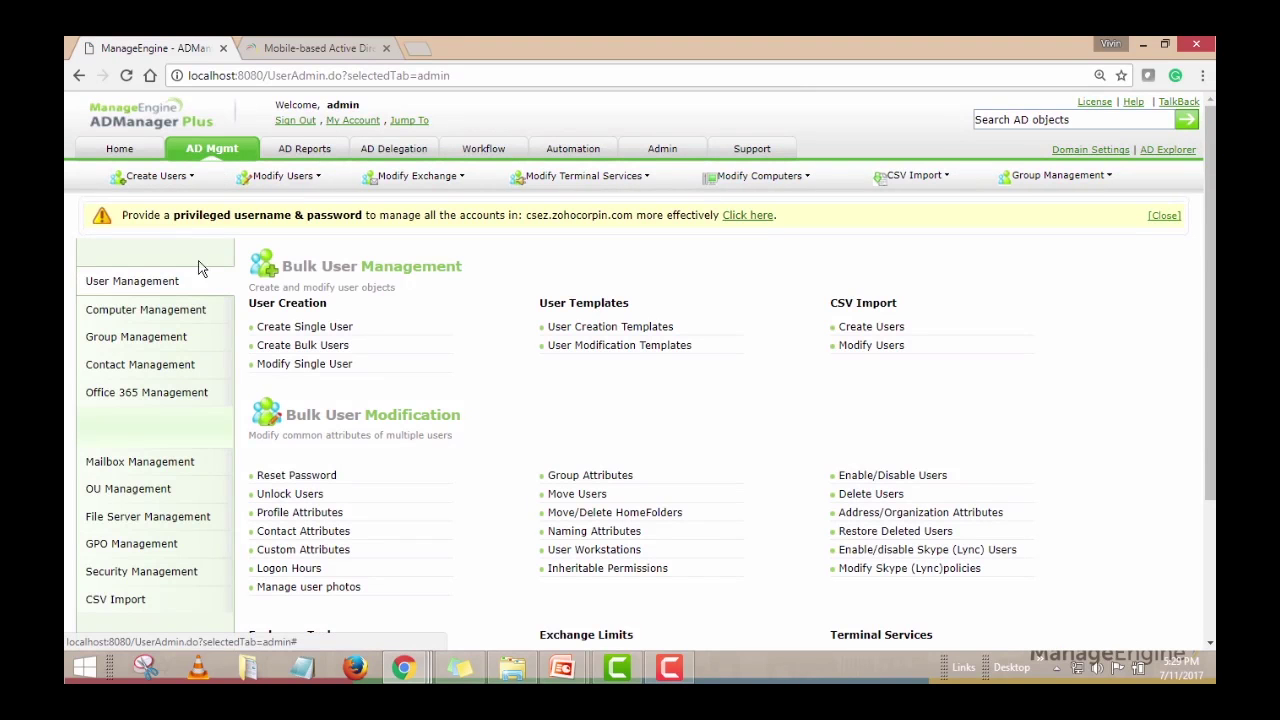
left_click(170, 397)
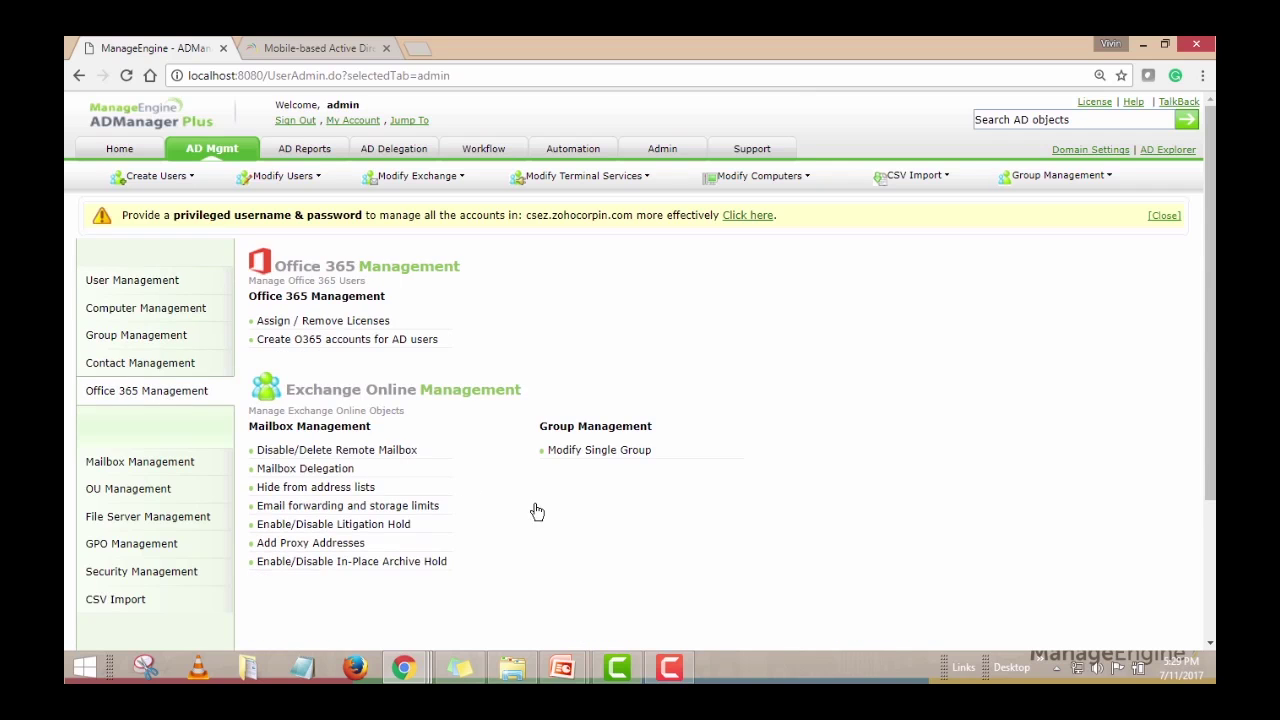
left_click_drag(287, 389, 537, 389)
left_click(536, 396)
mouse_move(338, 455)
mouse_move(305, 490)
Step: Switch to the PowerPoint slide on the features in build 6570
mouse_move(563, 666)
left_click(585, 634)
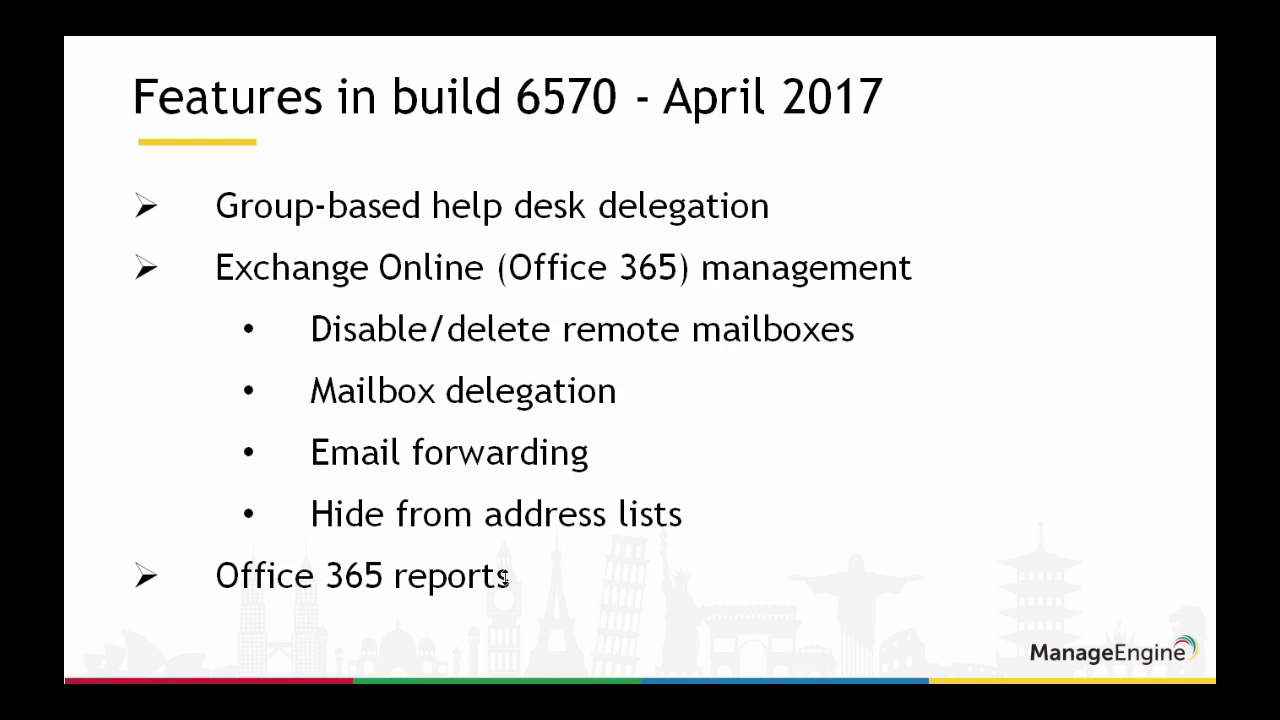
Step: Switch to ADManager Plus in Chrome and examine the Office 365 reports for users, licenses and groups
key("alt+Tab")
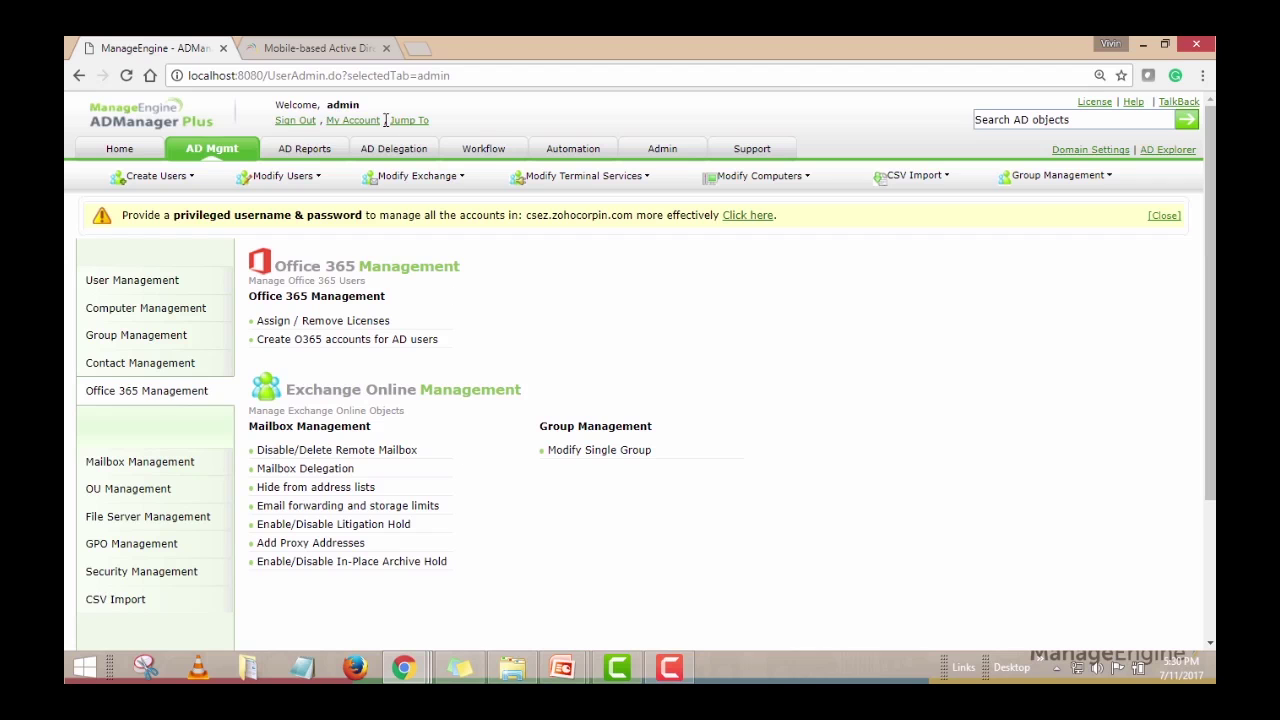
left_click(315, 158)
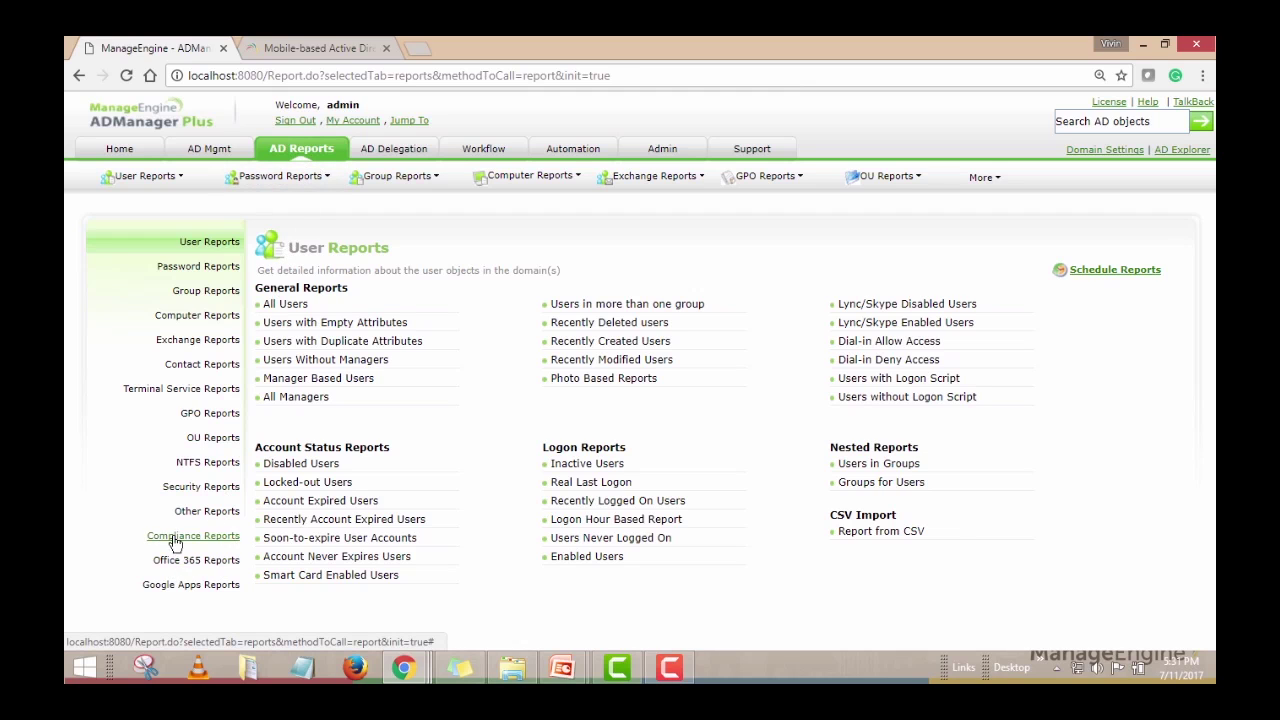
left_click(192, 561)
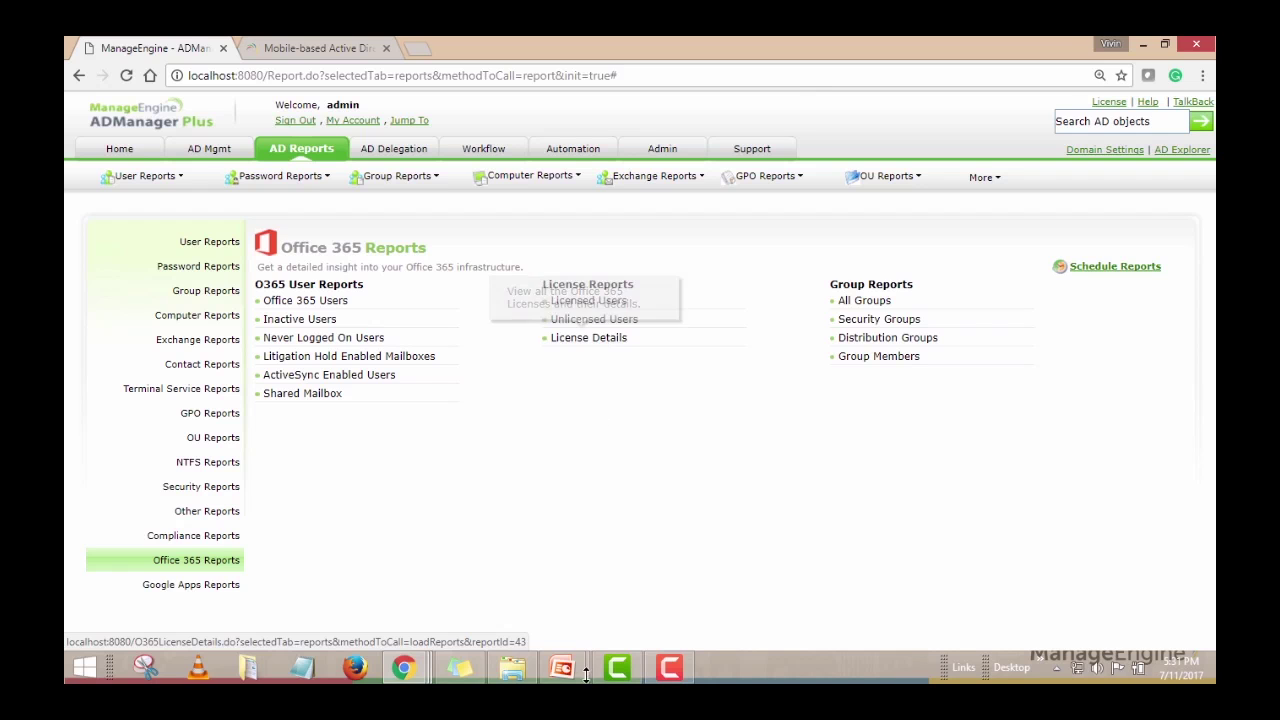
Step: Switch to the PowerPoint slide show and advance to the slide on the features in build 6560
mouse_move(562, 668)
left_click(630, 600)
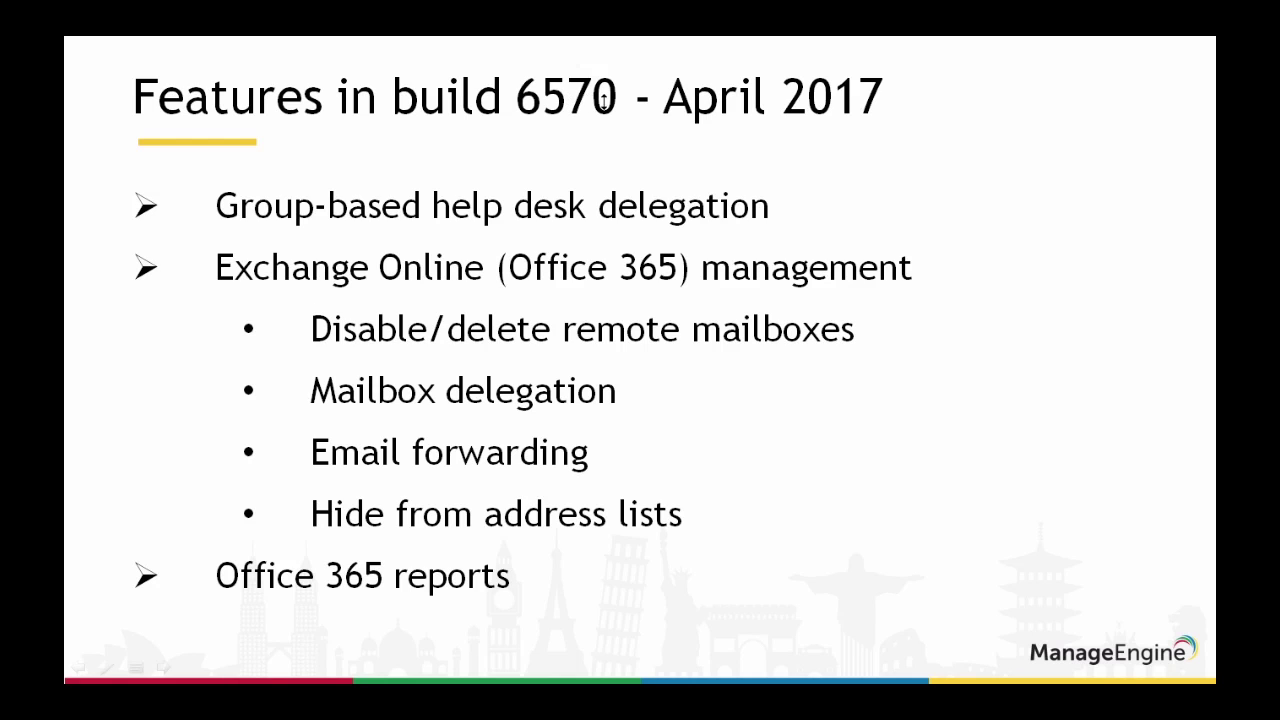
key("Right")
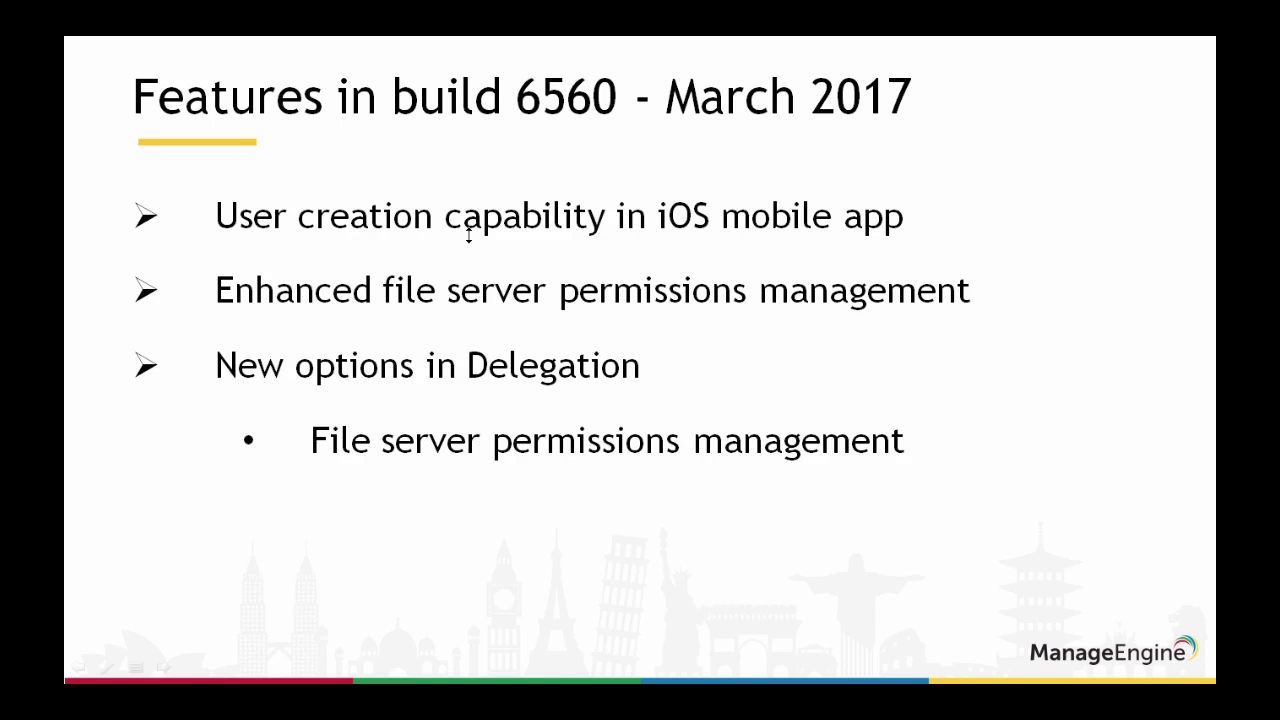
Step: Switch to the ADManager Plus mobile app web page in Chrome and examine its AD Management features, including Create user accounts
key("alt+Tab")
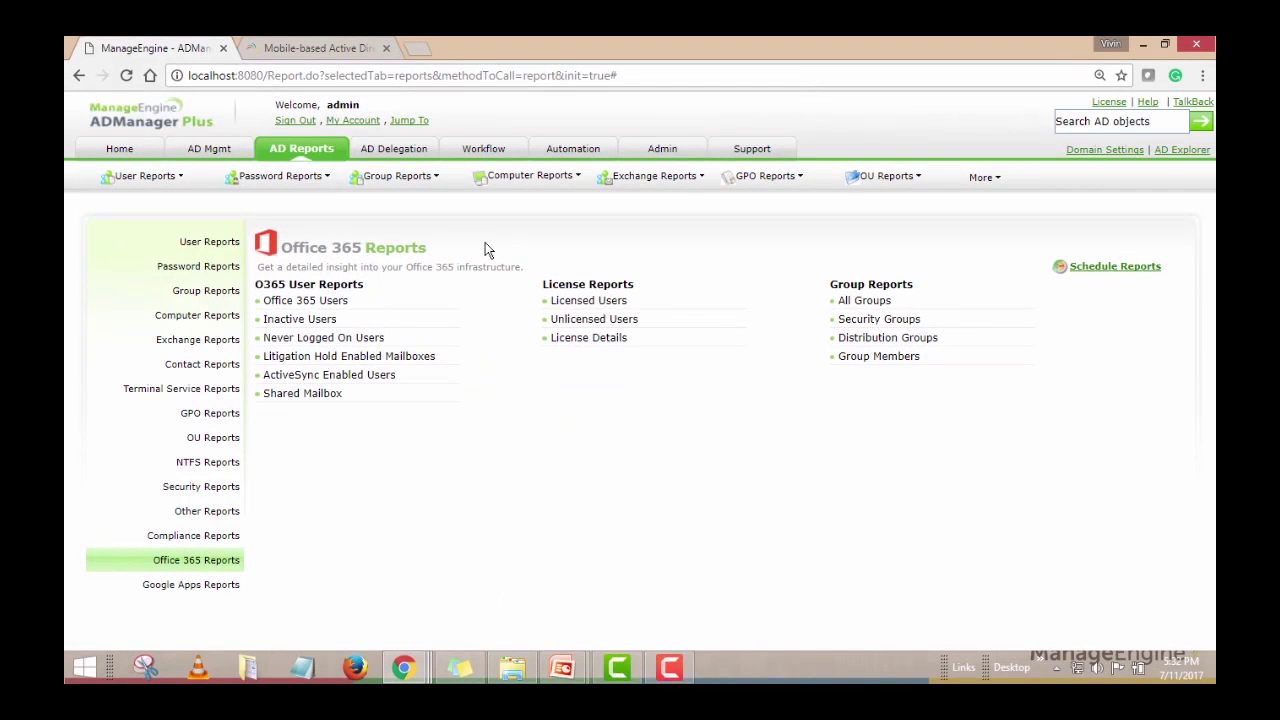
left_click(315, 48)
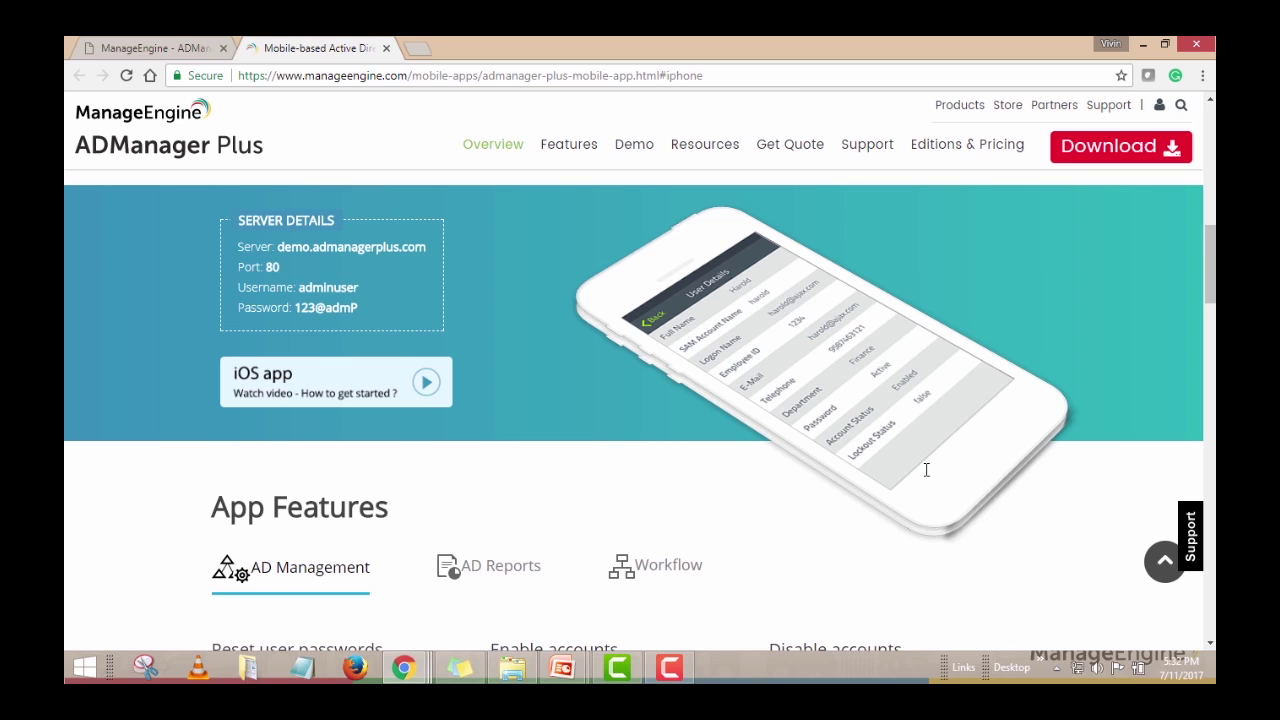
scroll(783, 419, "down", 4)
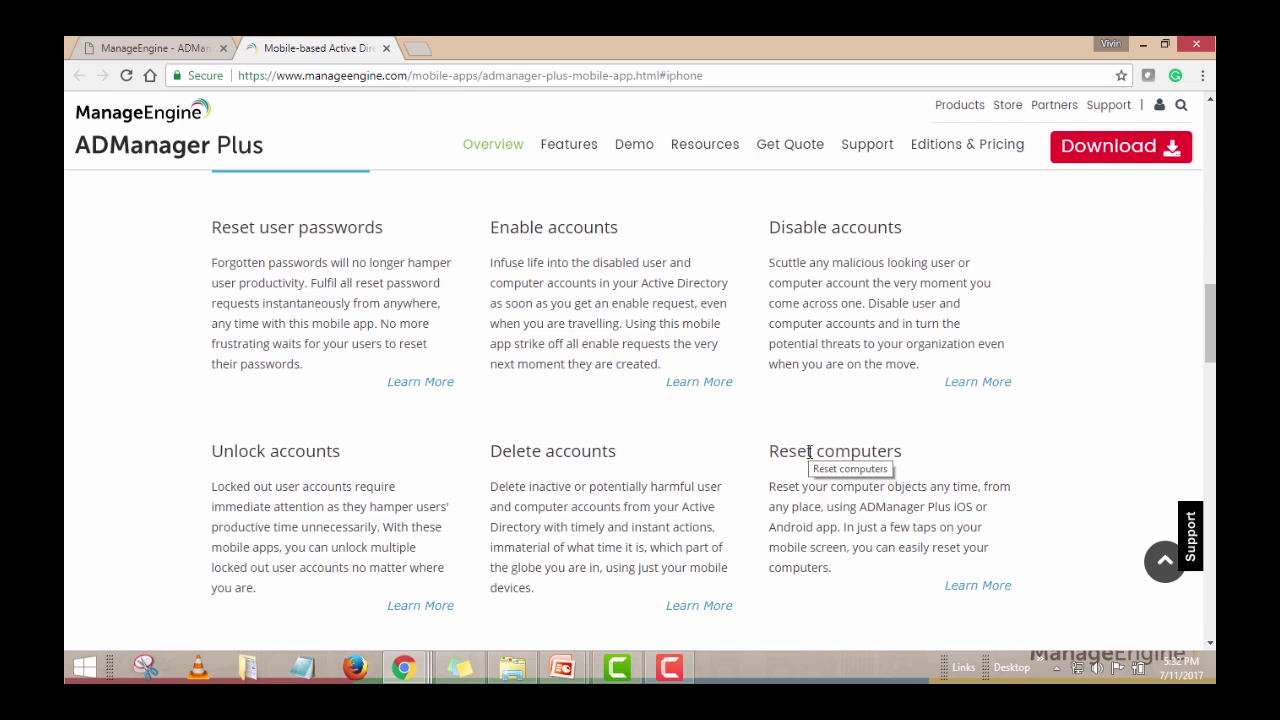
scroll(810, 451, "down", 3)
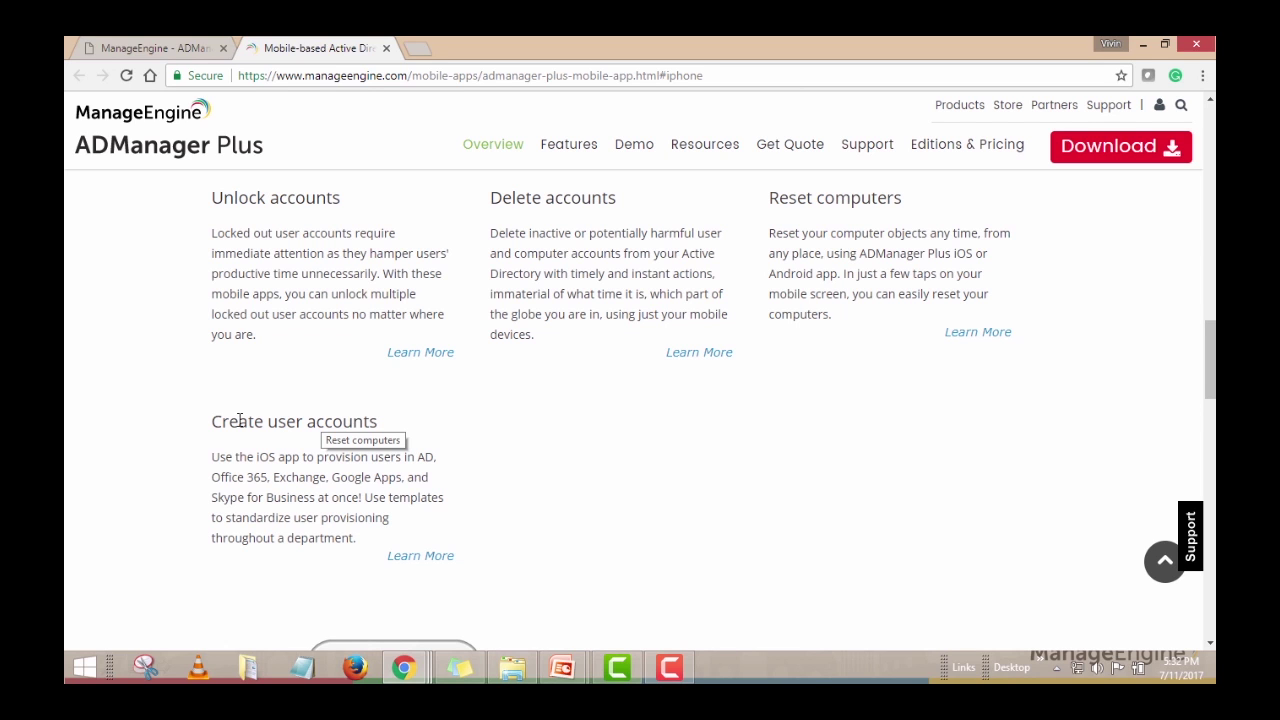
scroll(643, 383, "down", 2)
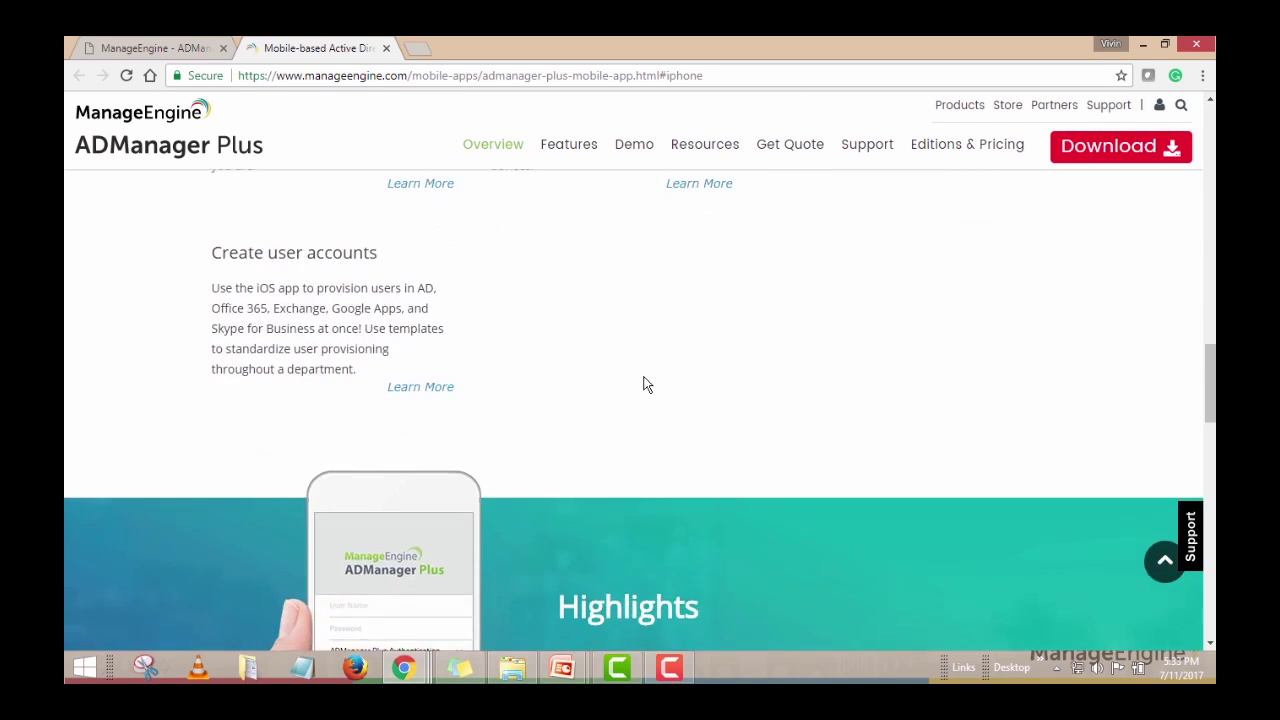
scroll(650, 375, "down", 1)
scroll(657, 364, "down", 1)
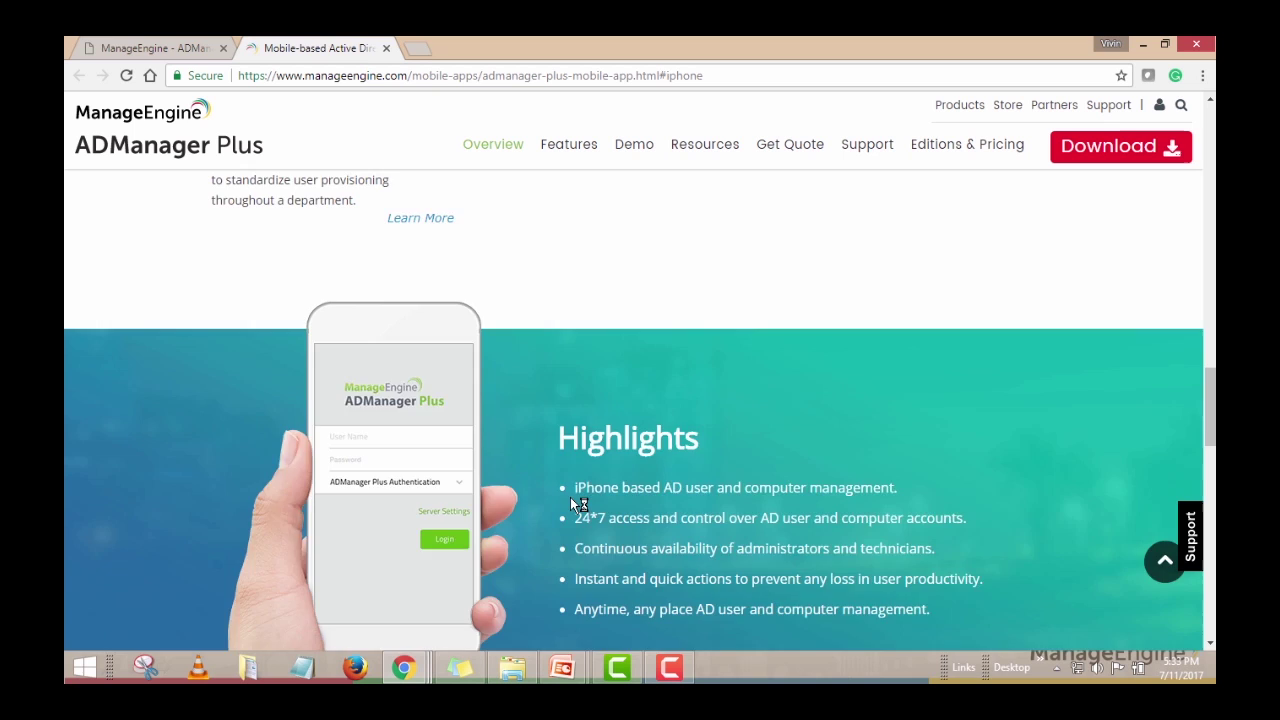
scroll(577, 503, "up", 4)
scroll(247, 313, "up", 4)
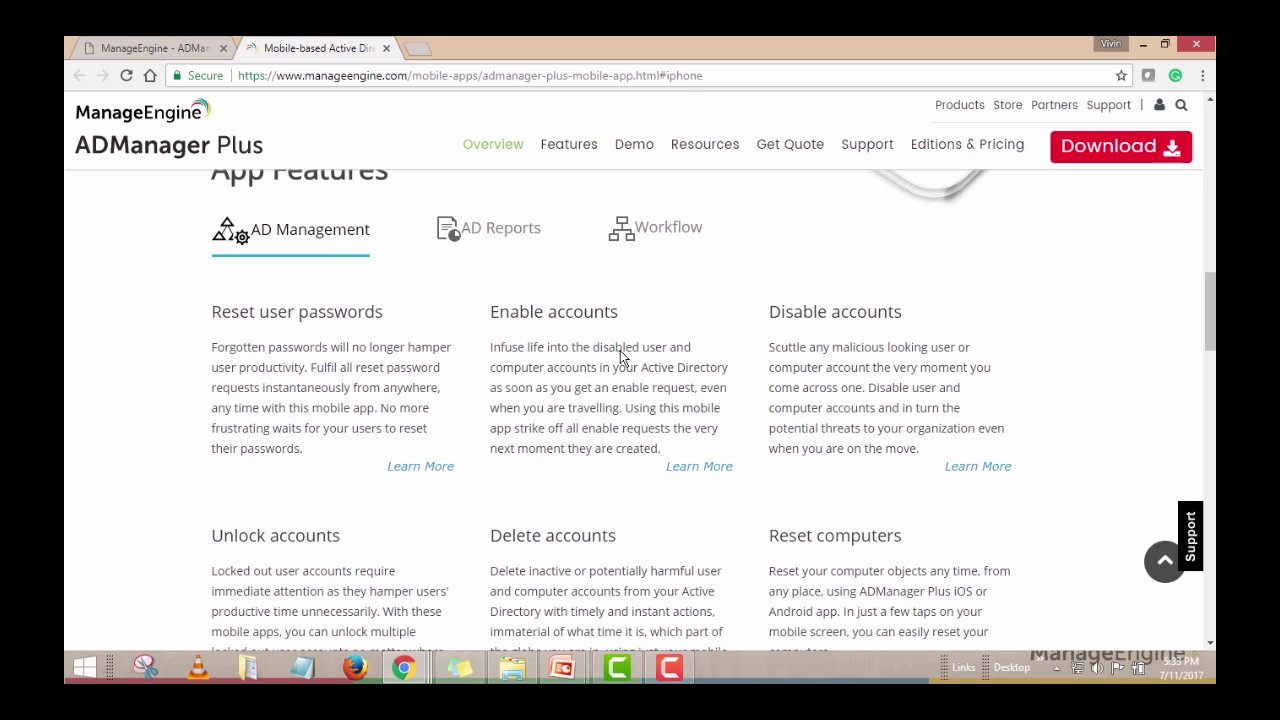
scroll(620, 360, "down", 2)
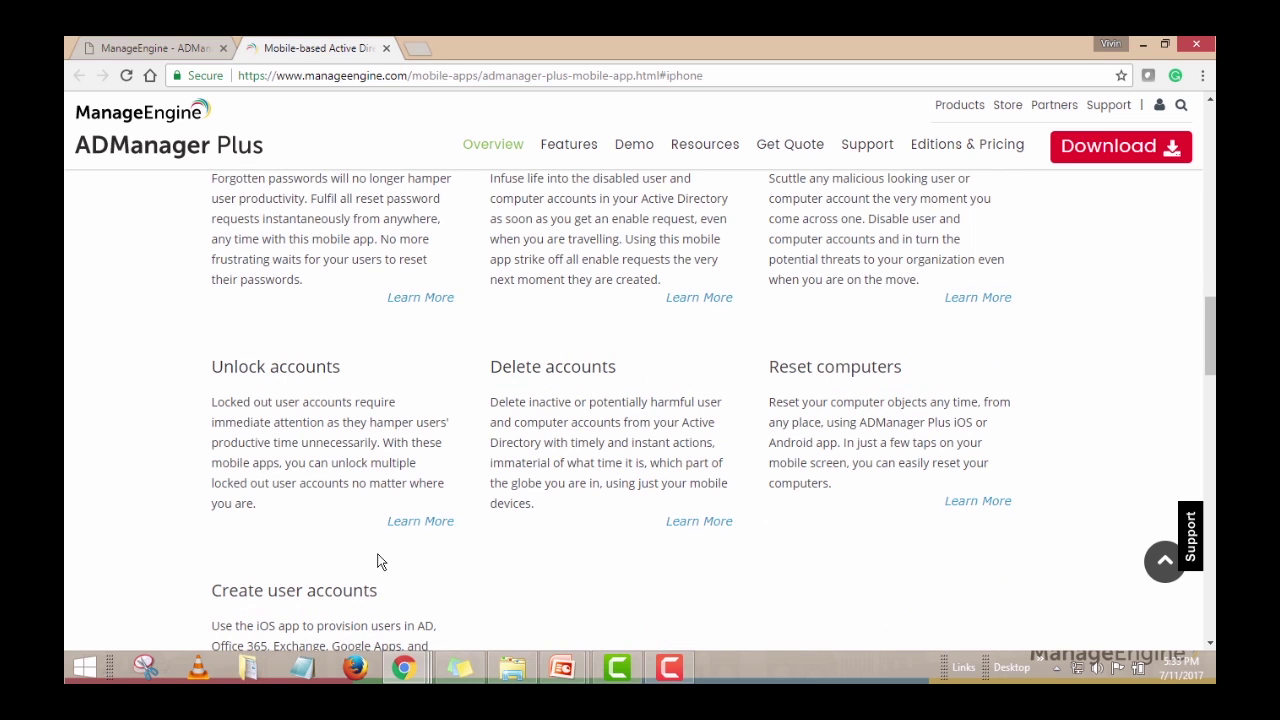
Step: Examine the mobile app's AD Reports and Workflow features, and check the PowerPoint slide show
scroll(486, 538, "up", 3)
left_click(506, 329)
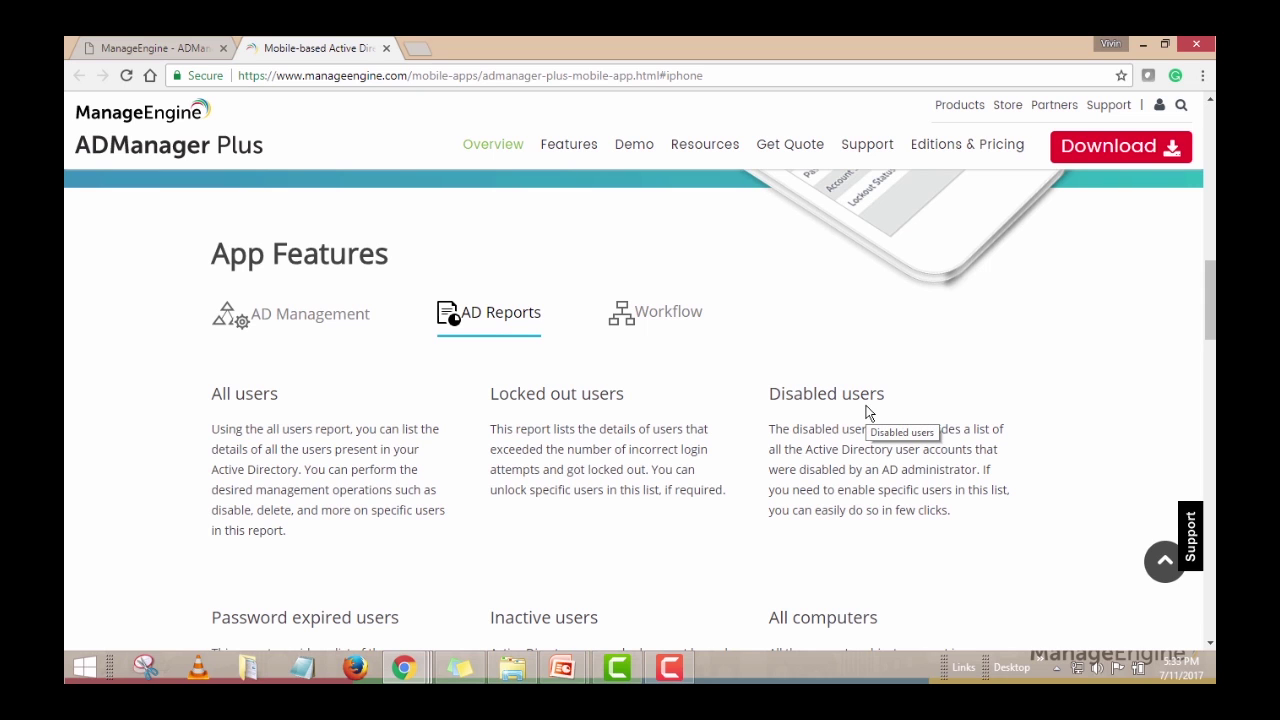
scroll(866, 412, "down", 1)
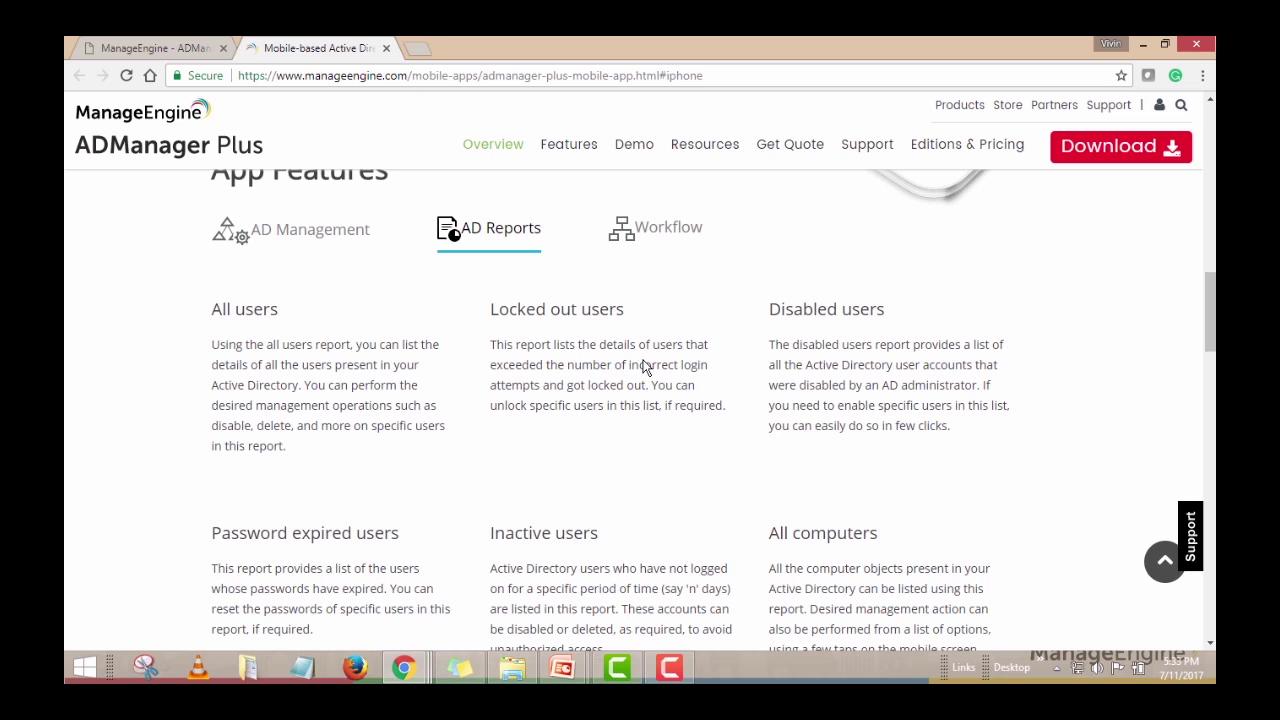
left_click(670, 232)
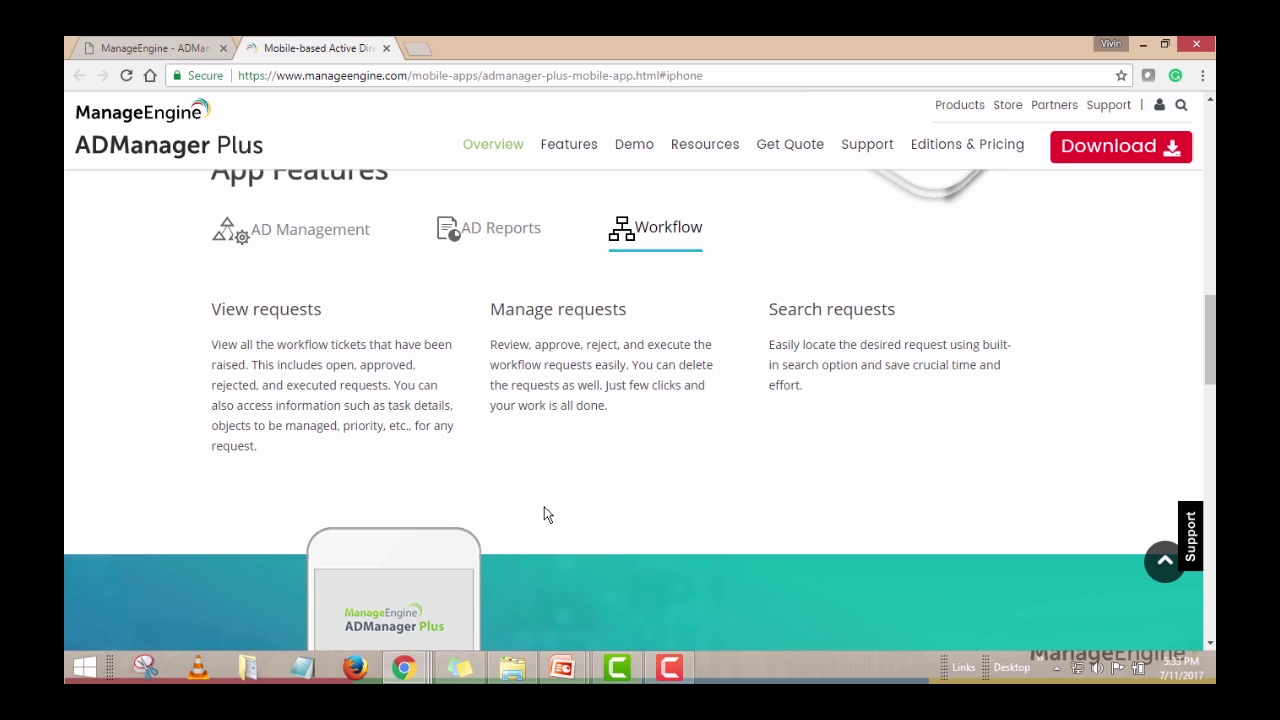
scroll(544, 507, "down", 2)
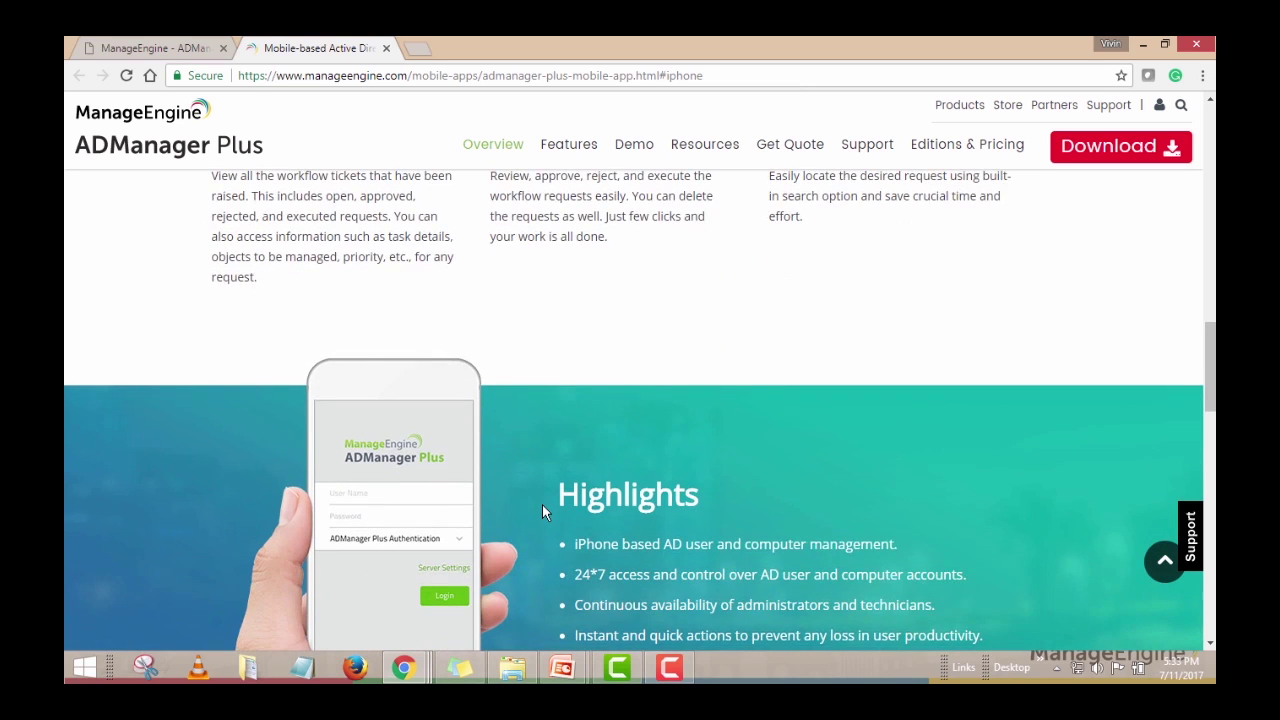
scroll(542, 512, "up", 3)
mouse_move(562, 667)
left_click(612, 619)
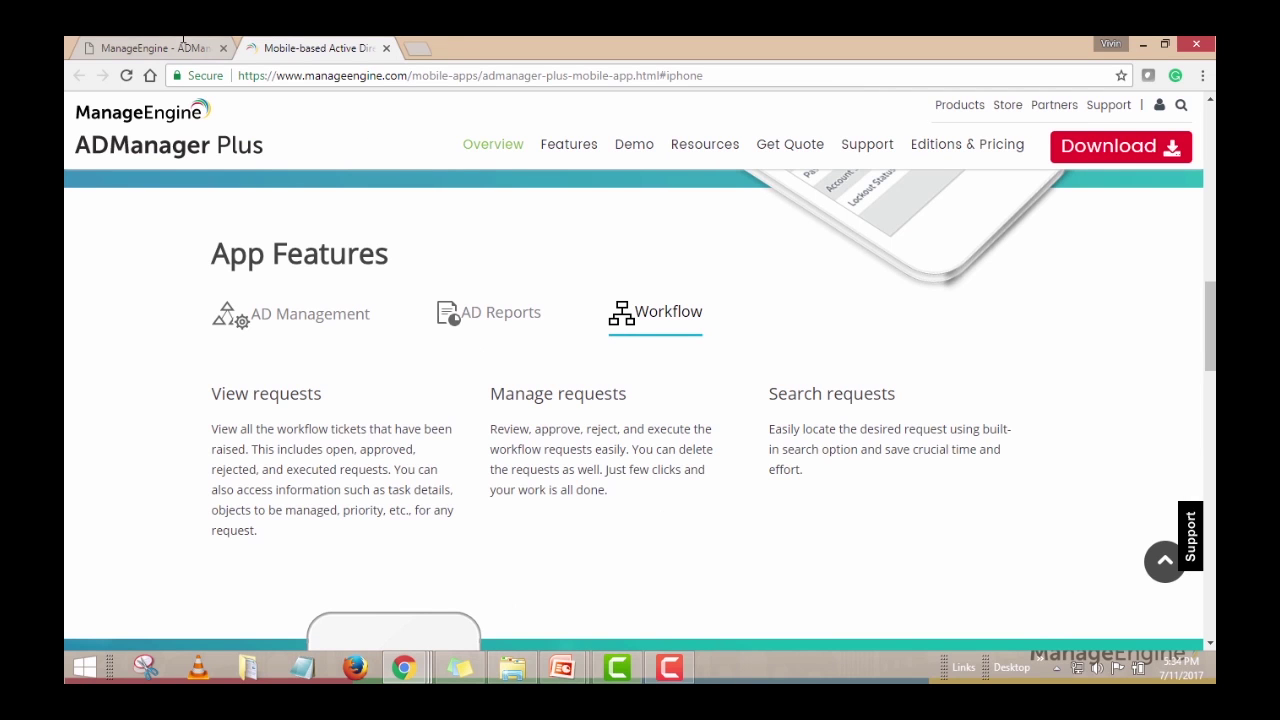
Step: Return to ADManager Plus in Chrome and open Modify NTFS Permissions from the file server management tasks under AD management
left_click(175, 44)
mouse_move(340, 175)
left_click(219, 156)
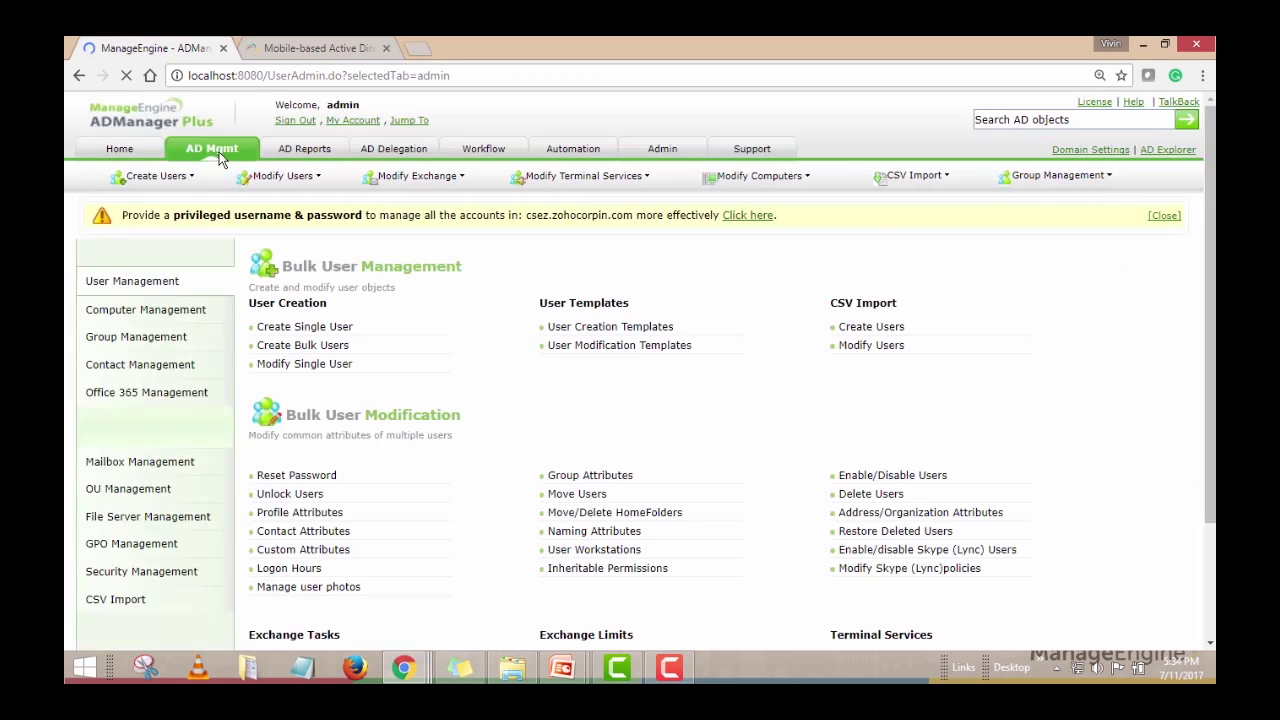
left_click(158, 516)
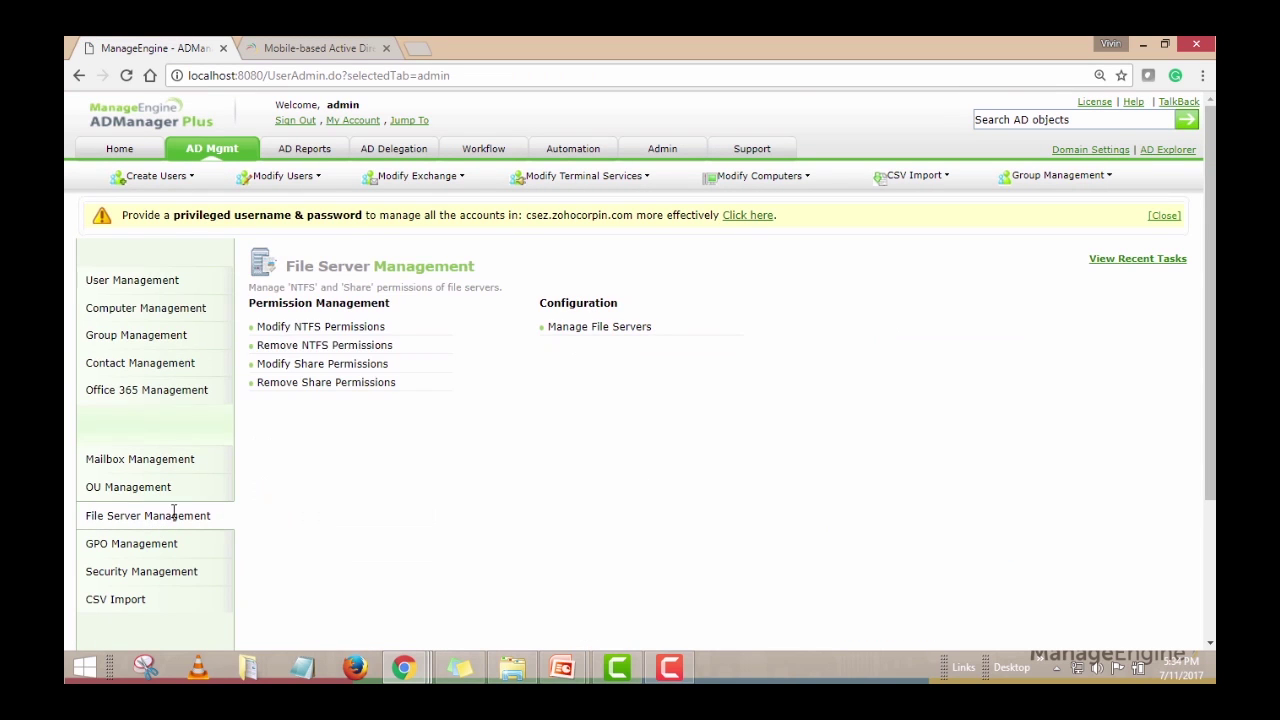
left_click(315, 327)
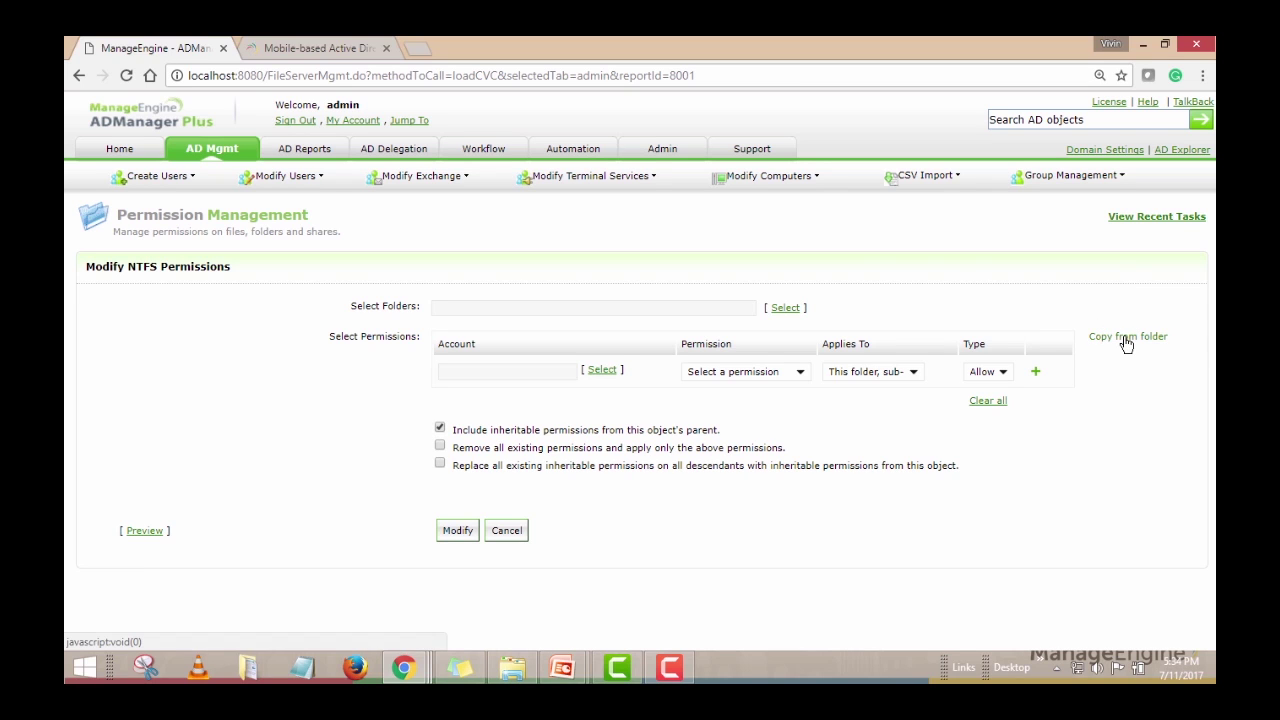
Step: Point out the Select Folders field of the NTFS permissions form by highlighting its label
left_click_drag(357, 305, 420, 306)
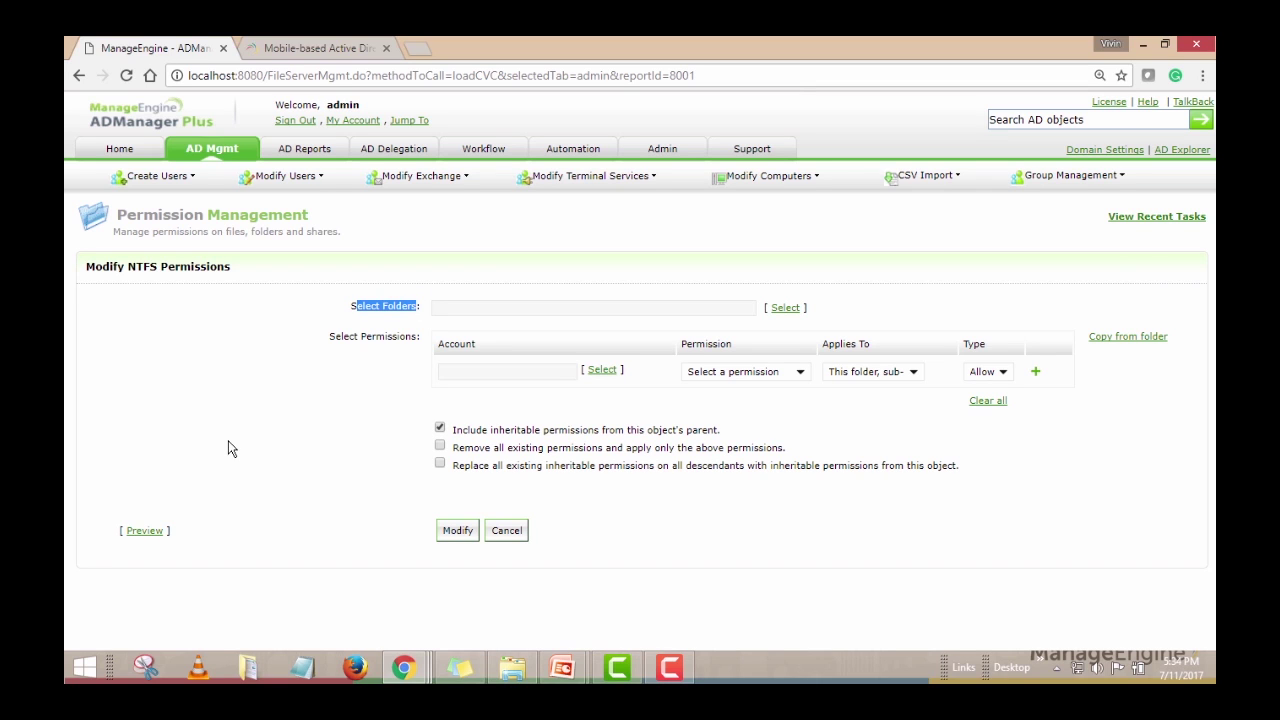
left_click(389, 322)
left_click_drag(350, 306, 406, 303)
left_click(404, 321)
Step: Examine the basic and advanced NTFS permissions that can be chosen, and close the list without selecting any
left_click(800, 373)
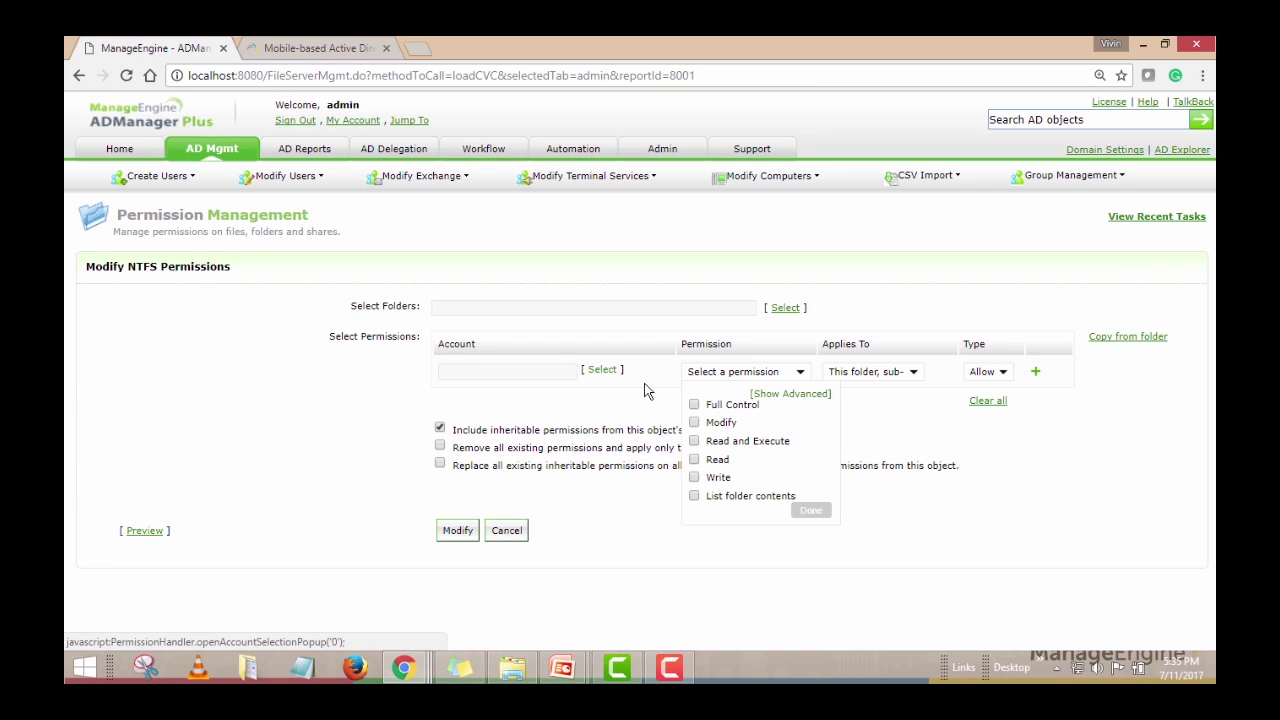
left_click(795, 395)
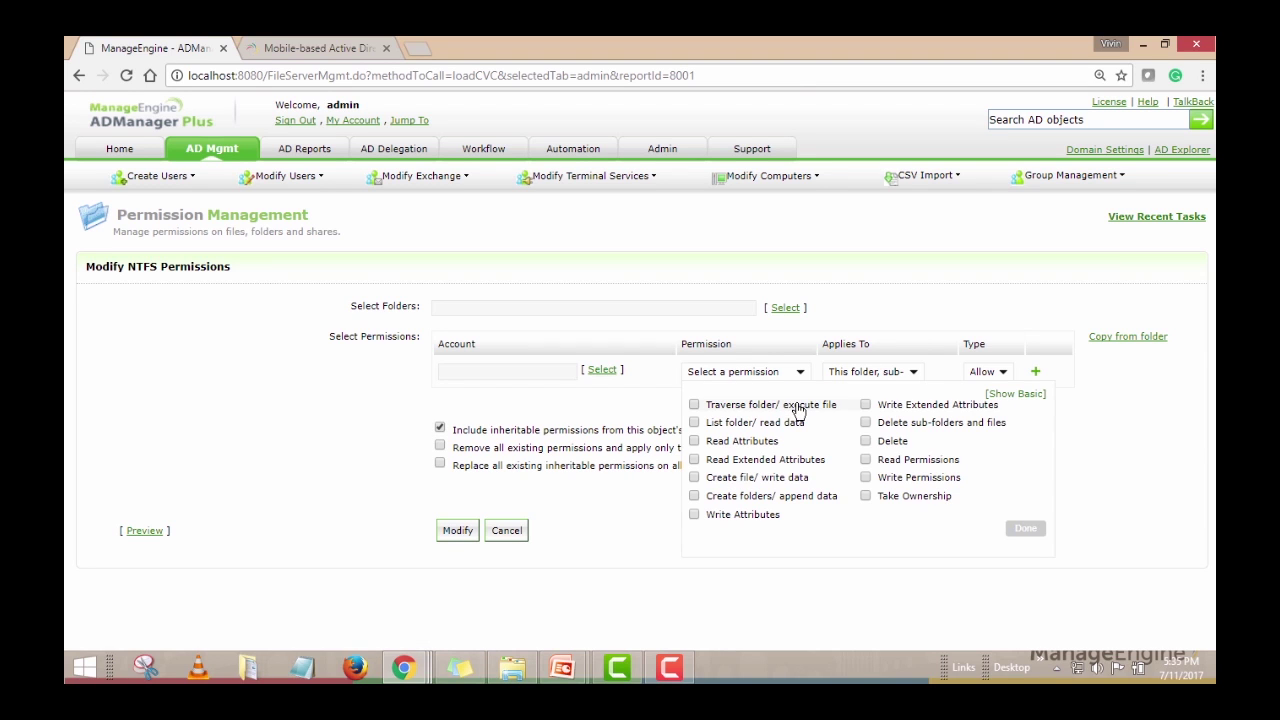
left_click(1028, 397)
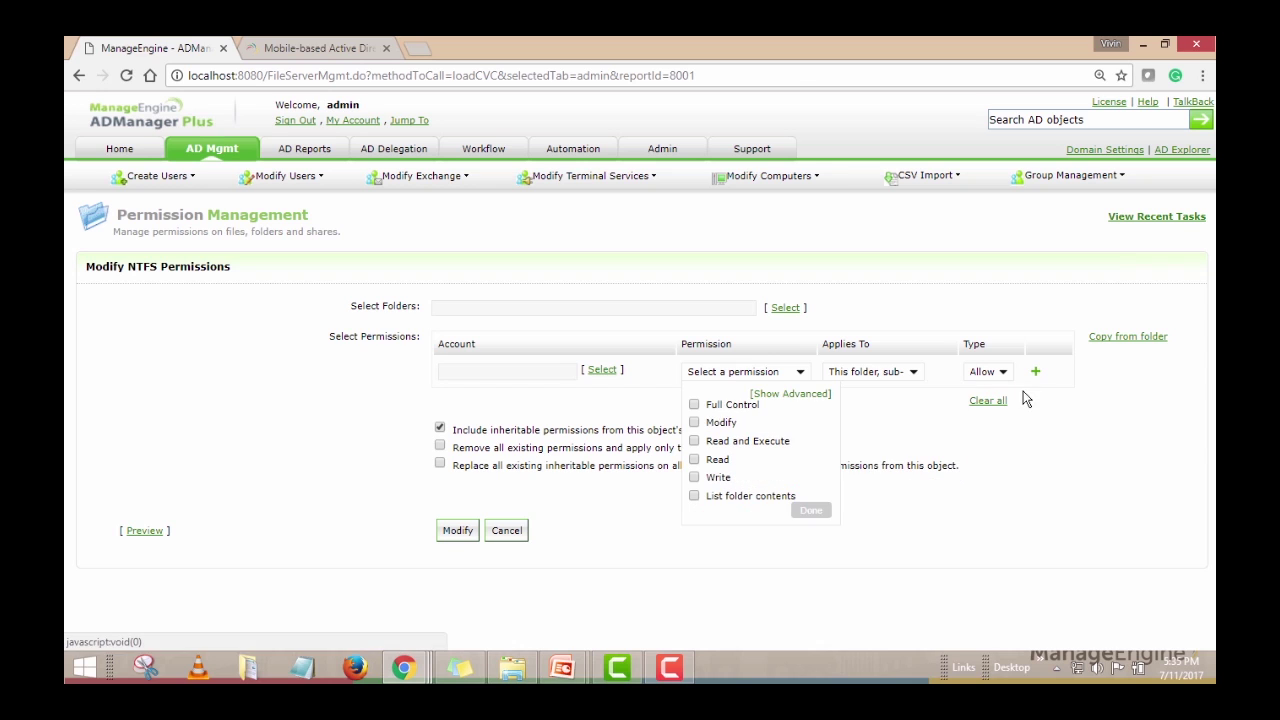
left_click(815, 396)
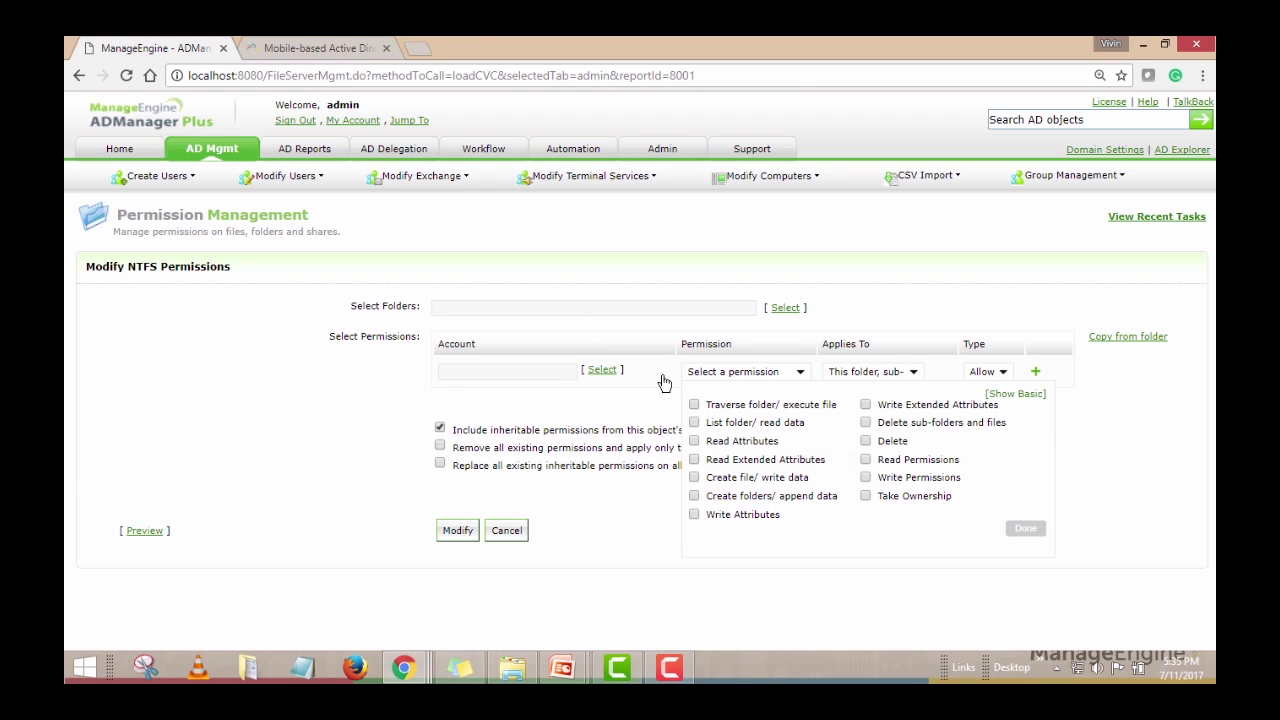
left_click(1028, 526)
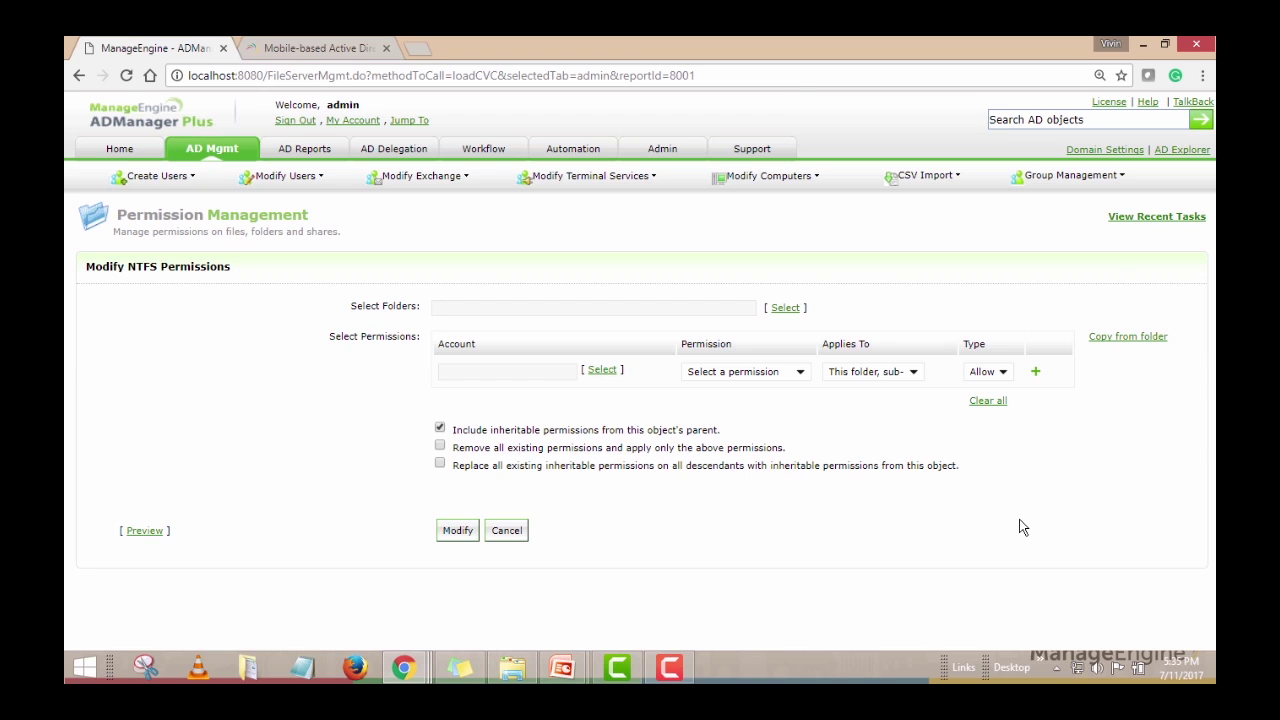
Step: Point out the option to remove all existing permissions and apply only the above ones, and check the PowerPoint slide show
left_click_drag(455, 447, 784, 447)
left_click(689, 506)
left_click(566, 670)
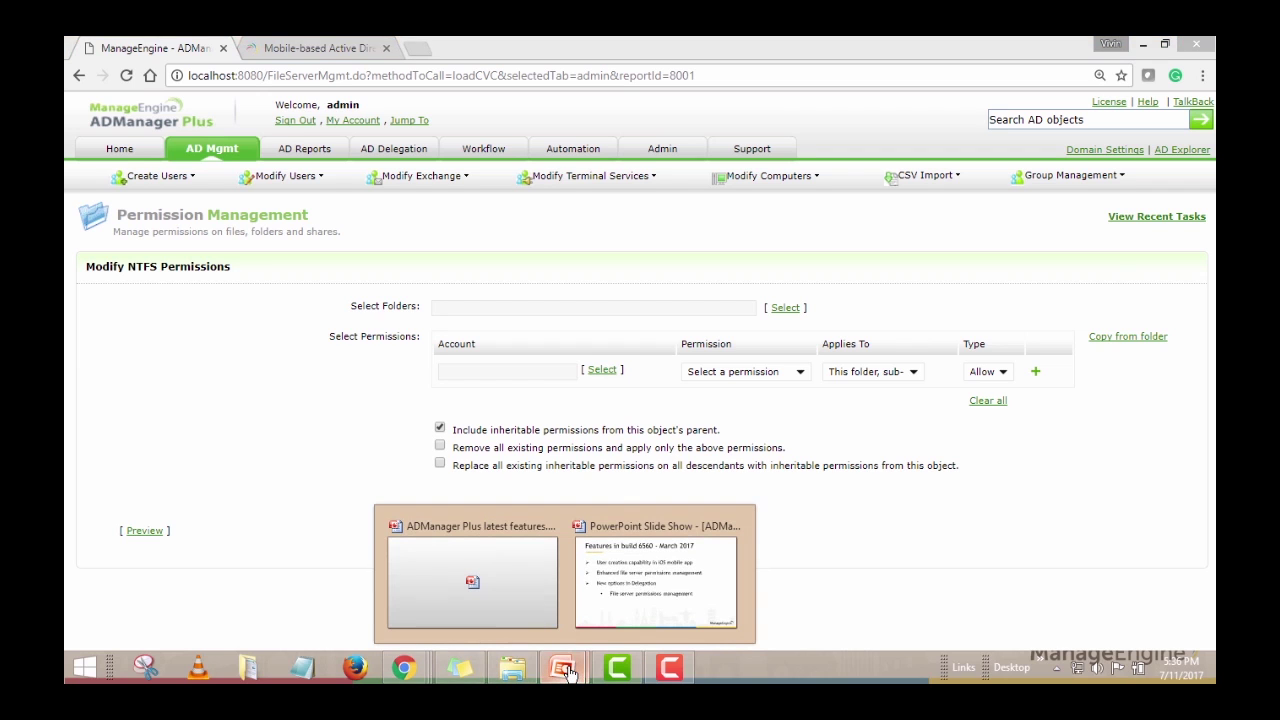
left_click(336, 411)
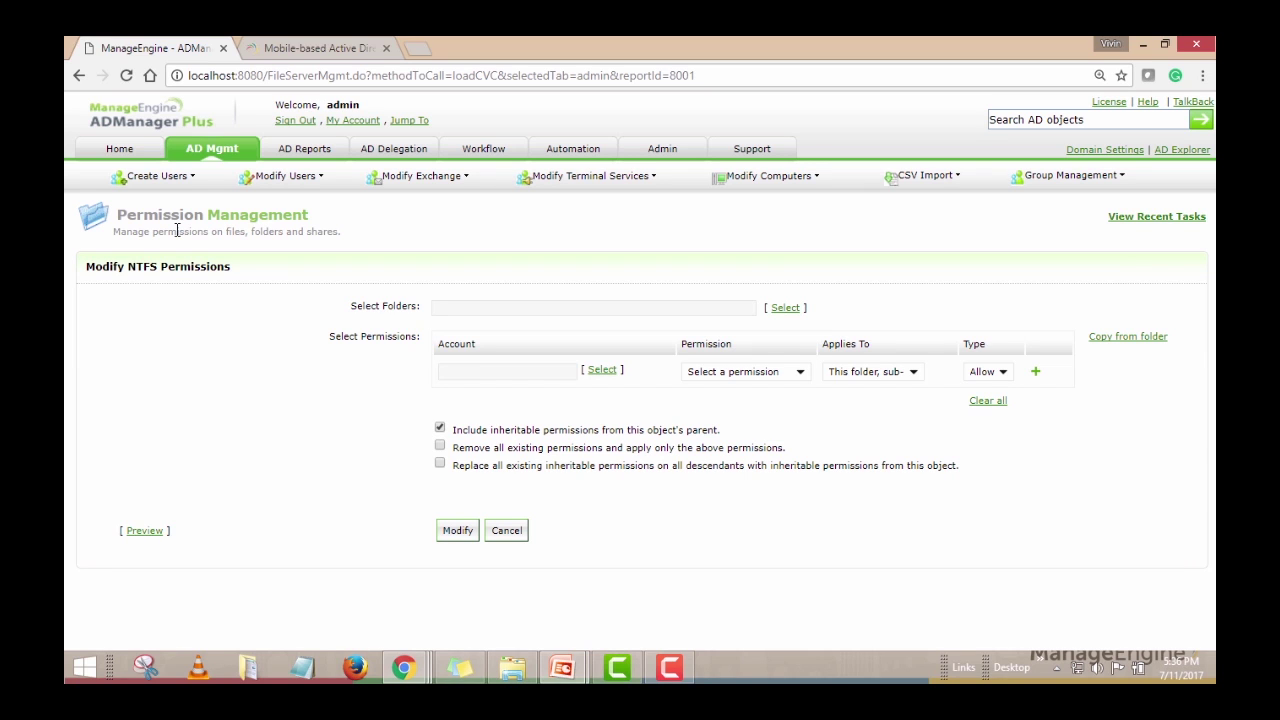
Step: Start creating a new help desk role under AD Delegation and show its File Server Management tasks
left_click(392, 155)
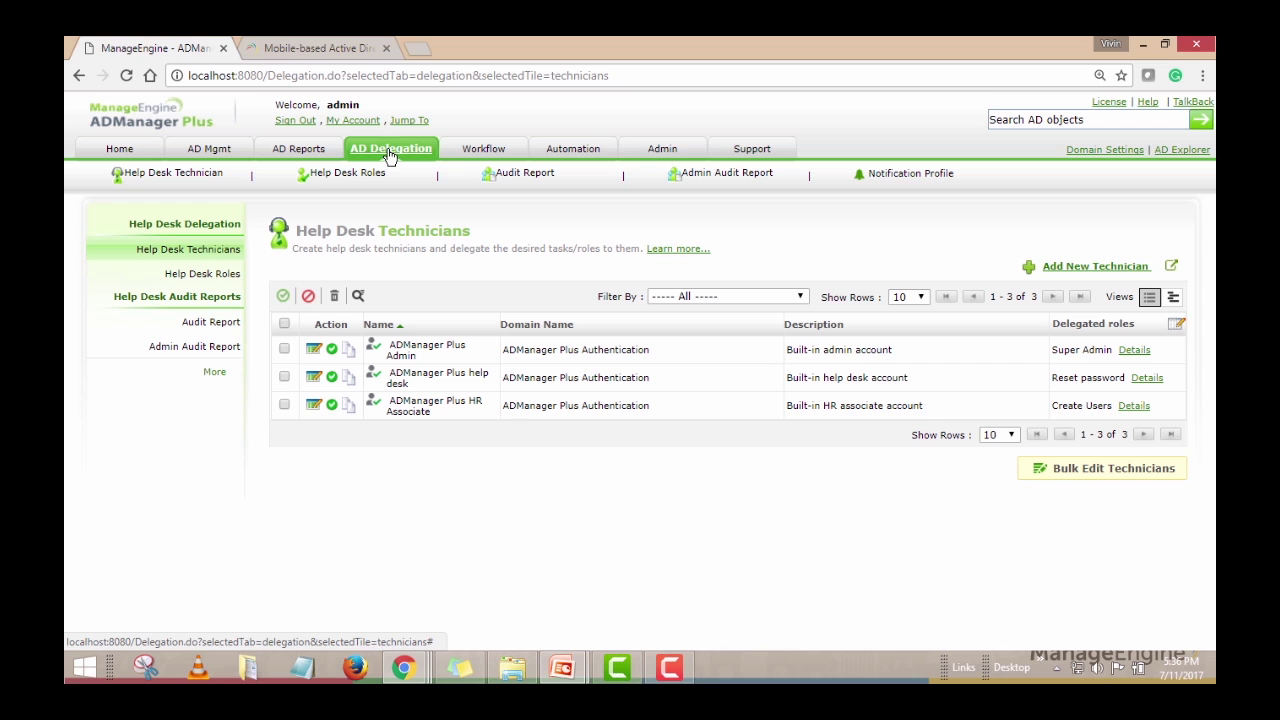
left_click(218, 275)
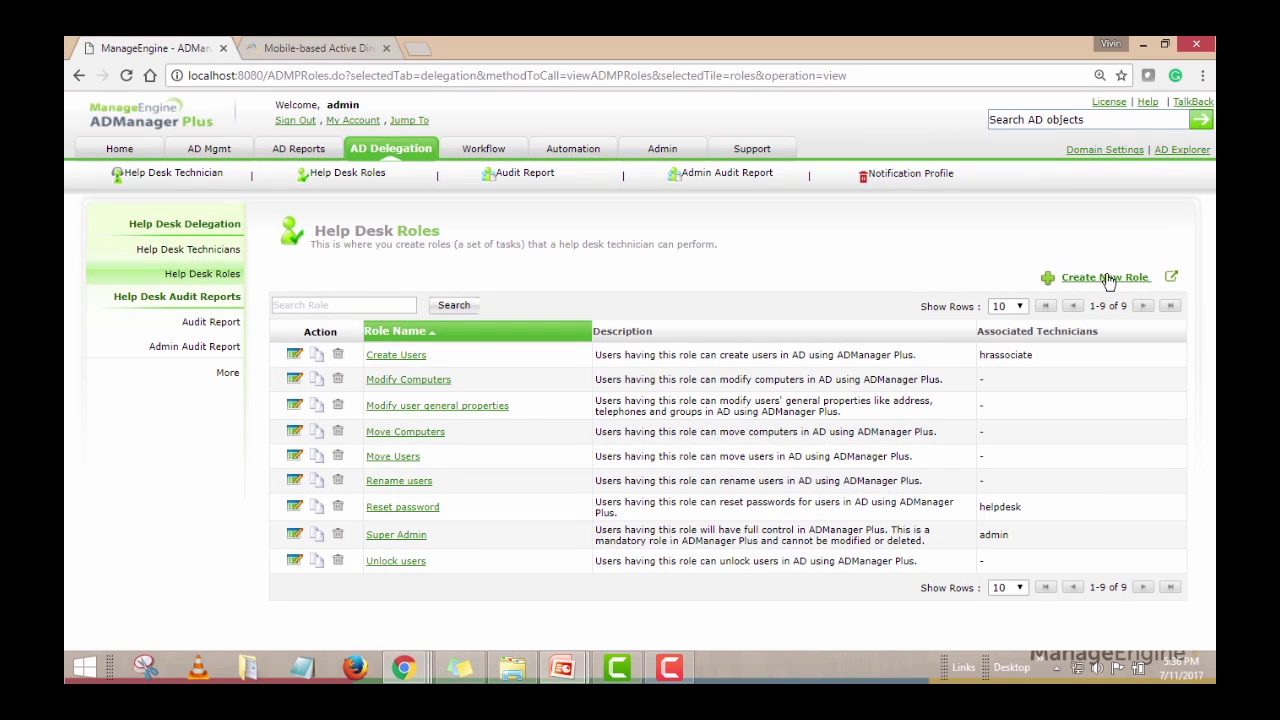
left_click(1106, 279)
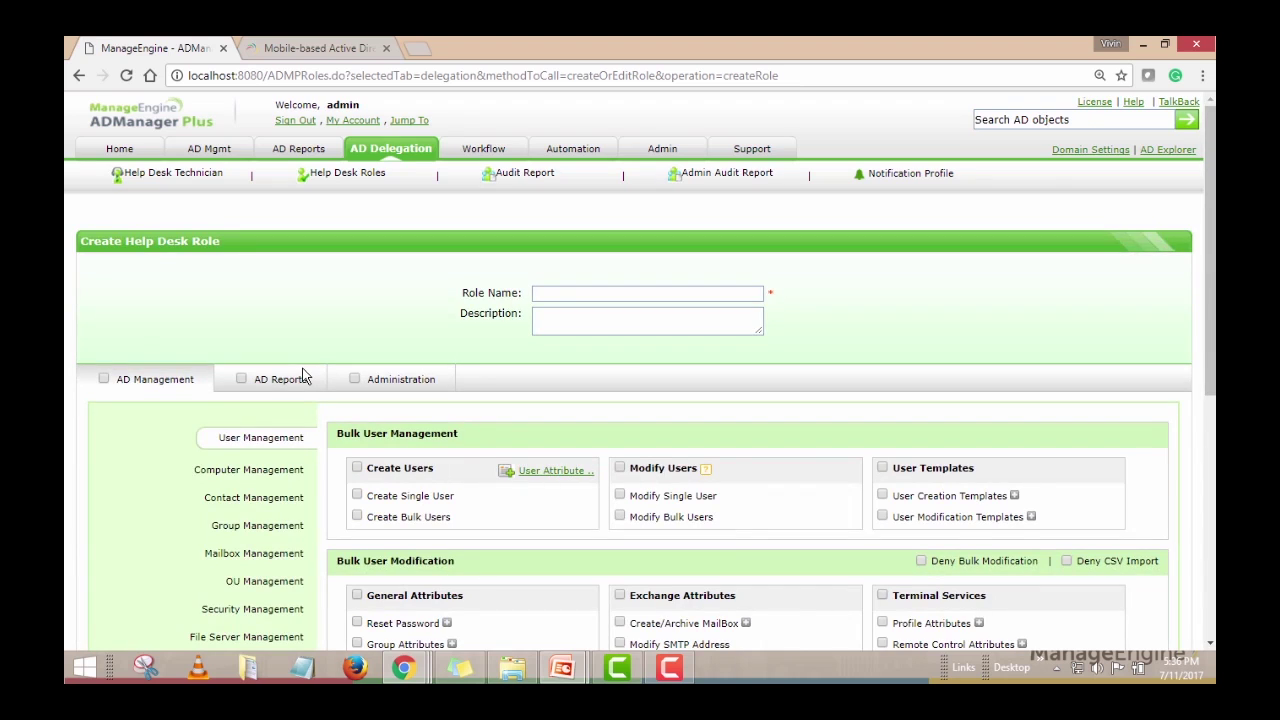
scroll(280, 420, "down", 2)
left_click(245, 468)
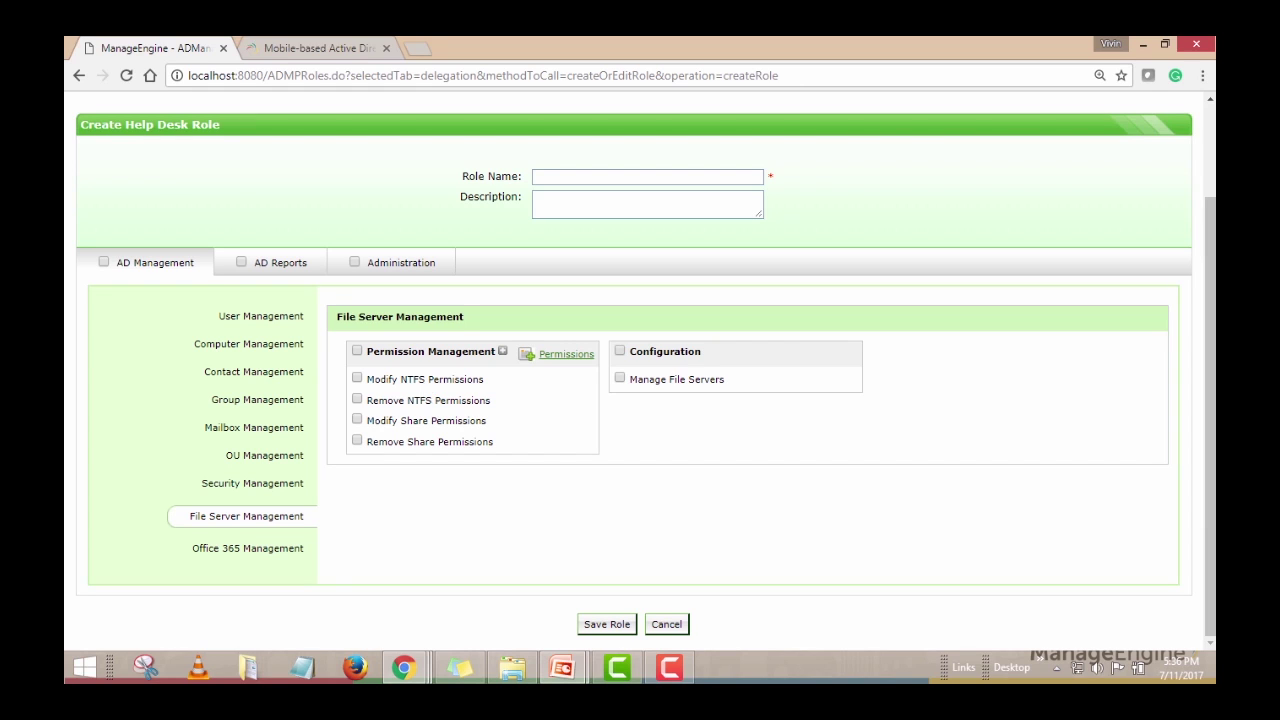
Step: Switch to the PowerPoint slide on the features in build 6560, and return to the help desk role form
left_click(562, 667)
left_click(606, 603)
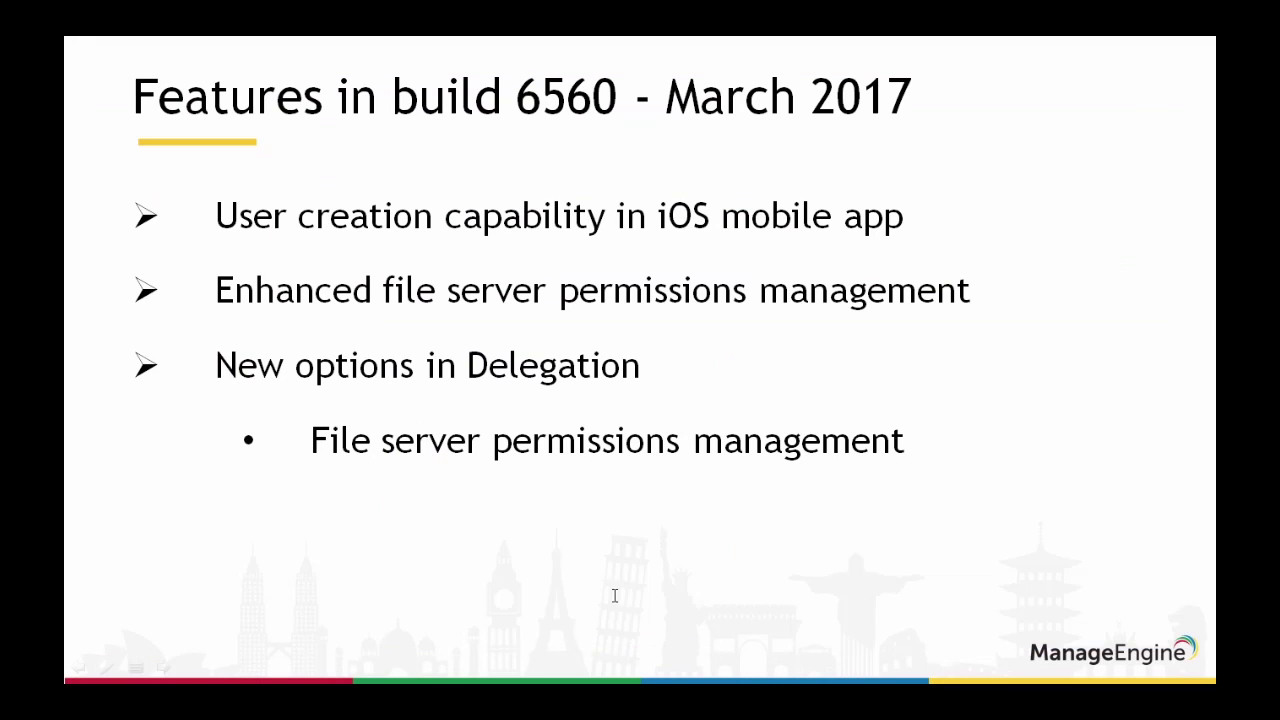
left_click(608, 530)
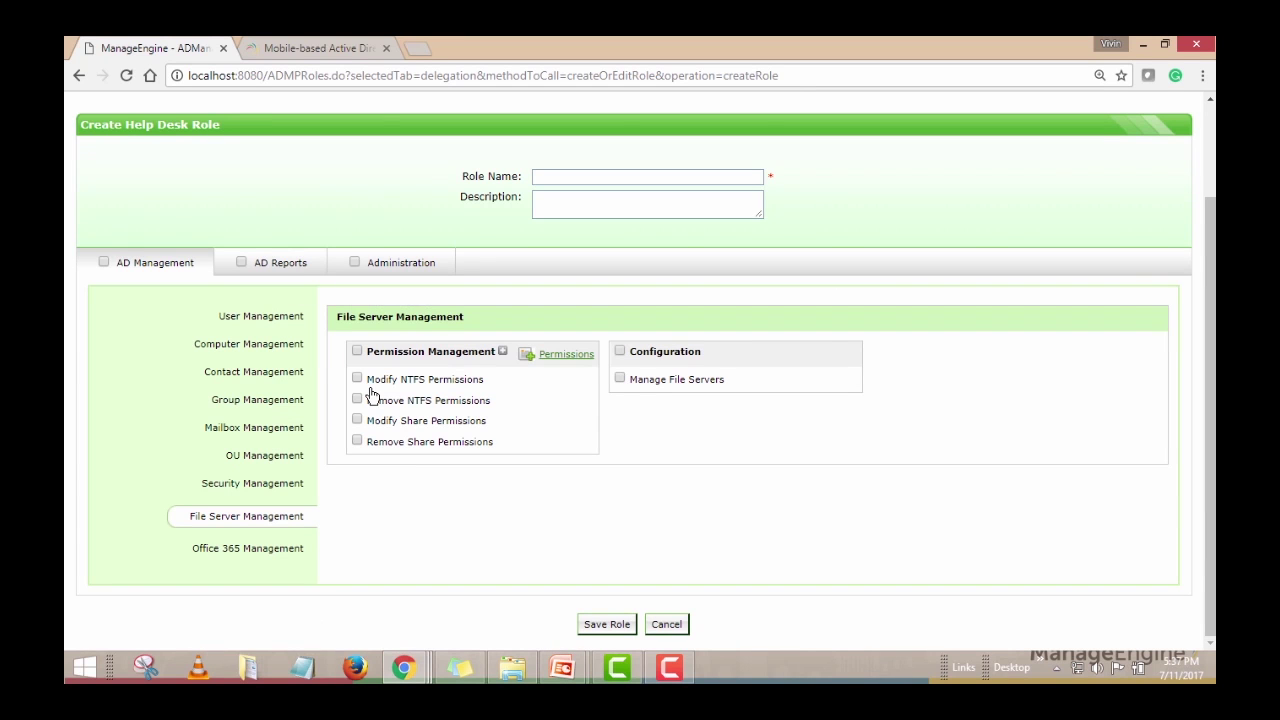
Step: Leave the help desk role form and enable Two Factor Authentication in the AD Delegation configuration
scroll(371, 394, "up", 2)
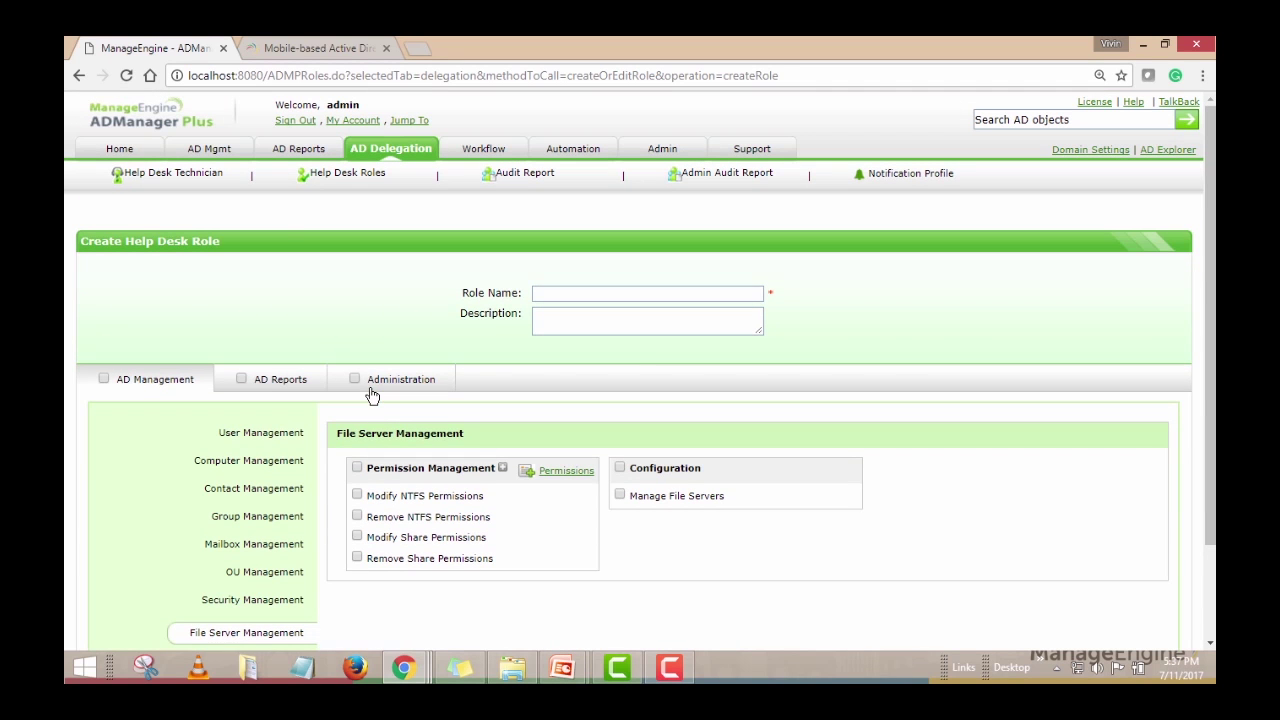
left_click(142, 149)
left_click(705, 189)
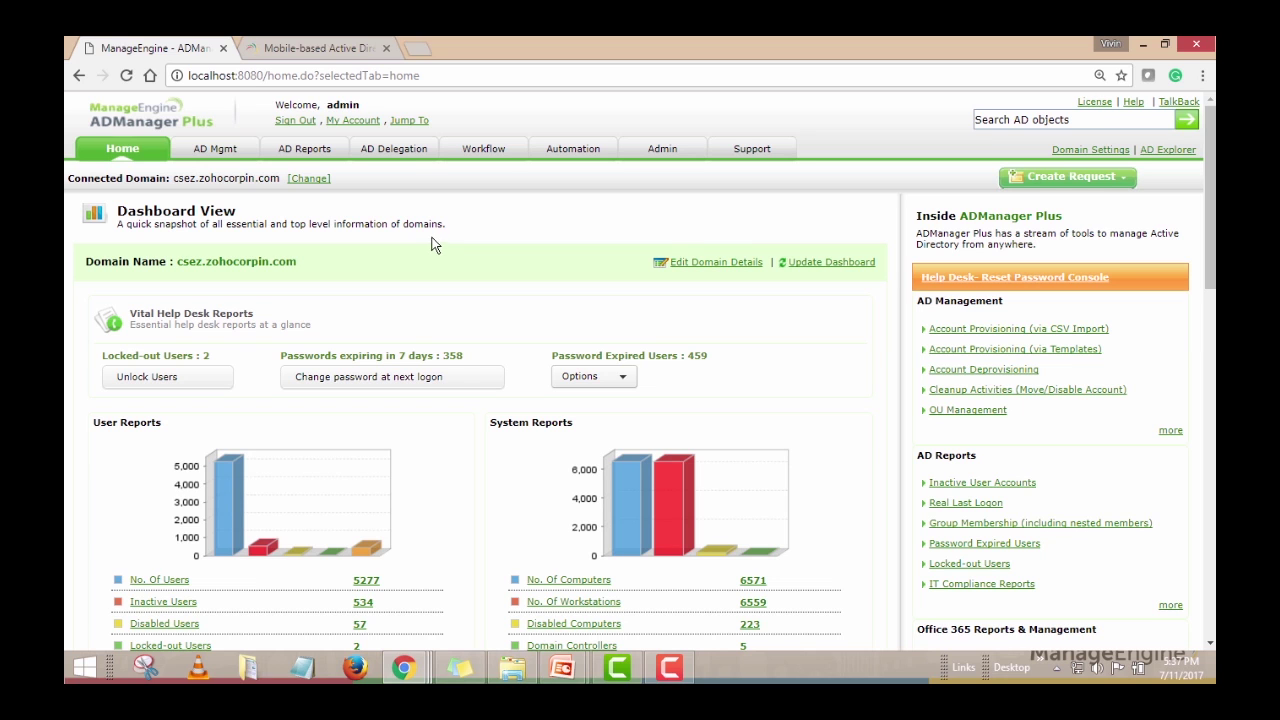
left_click(403, 158)
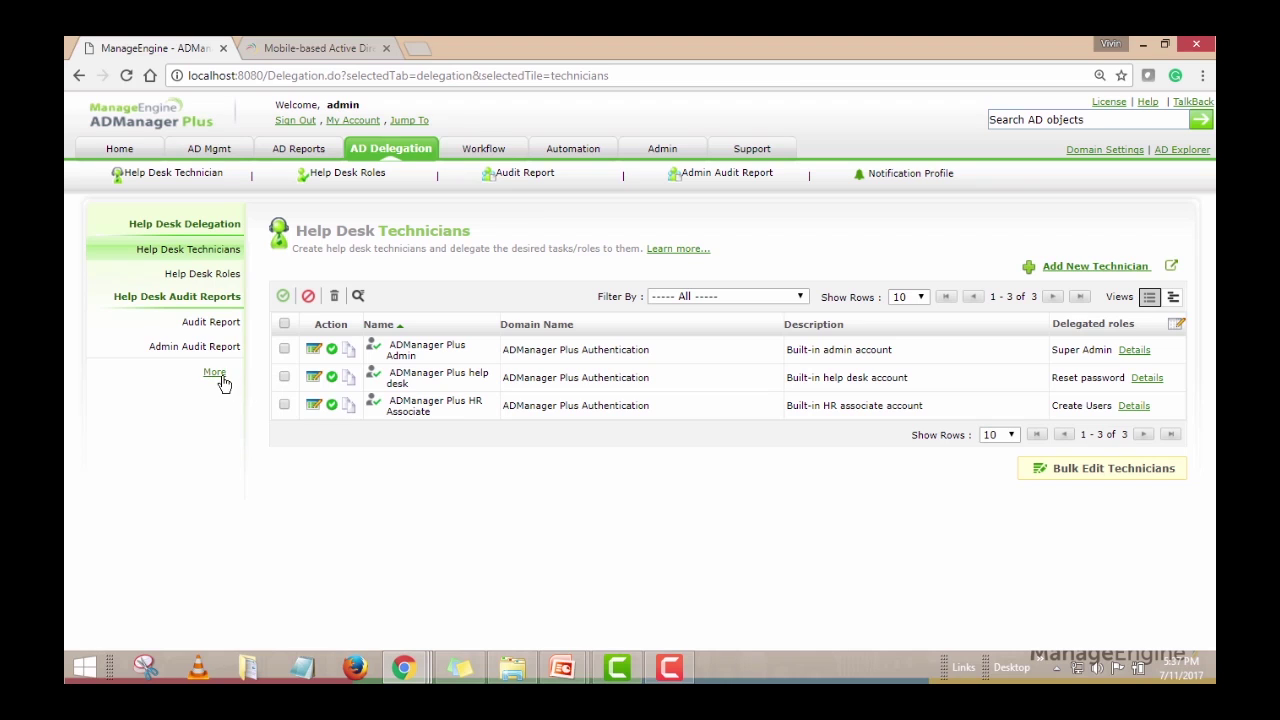
left_click(216, 375)
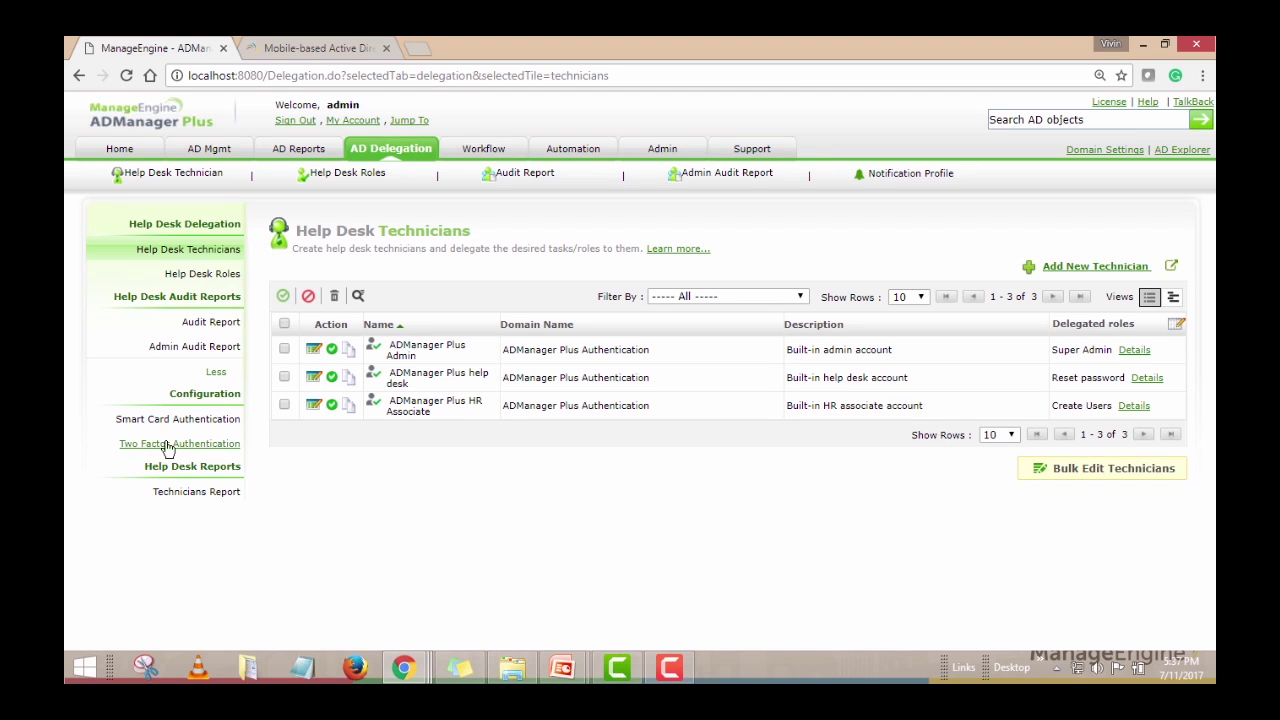
left_click(201, 447)
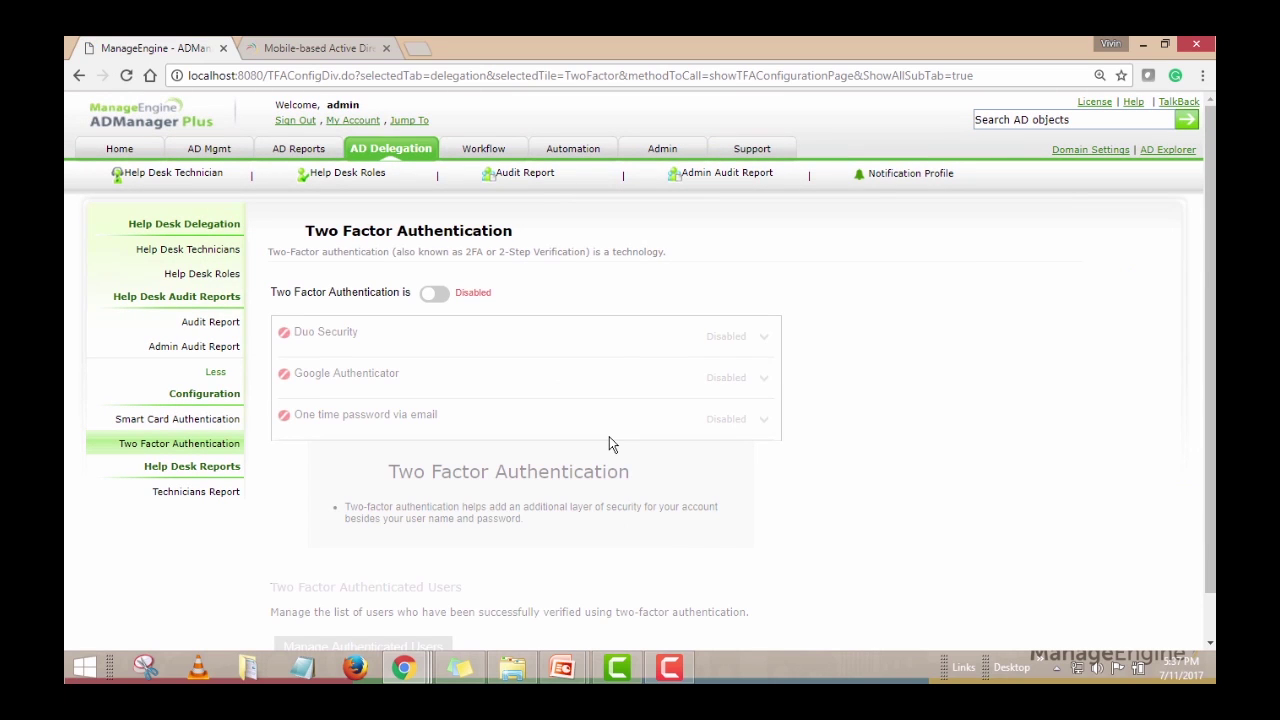
left_click(437, 296)
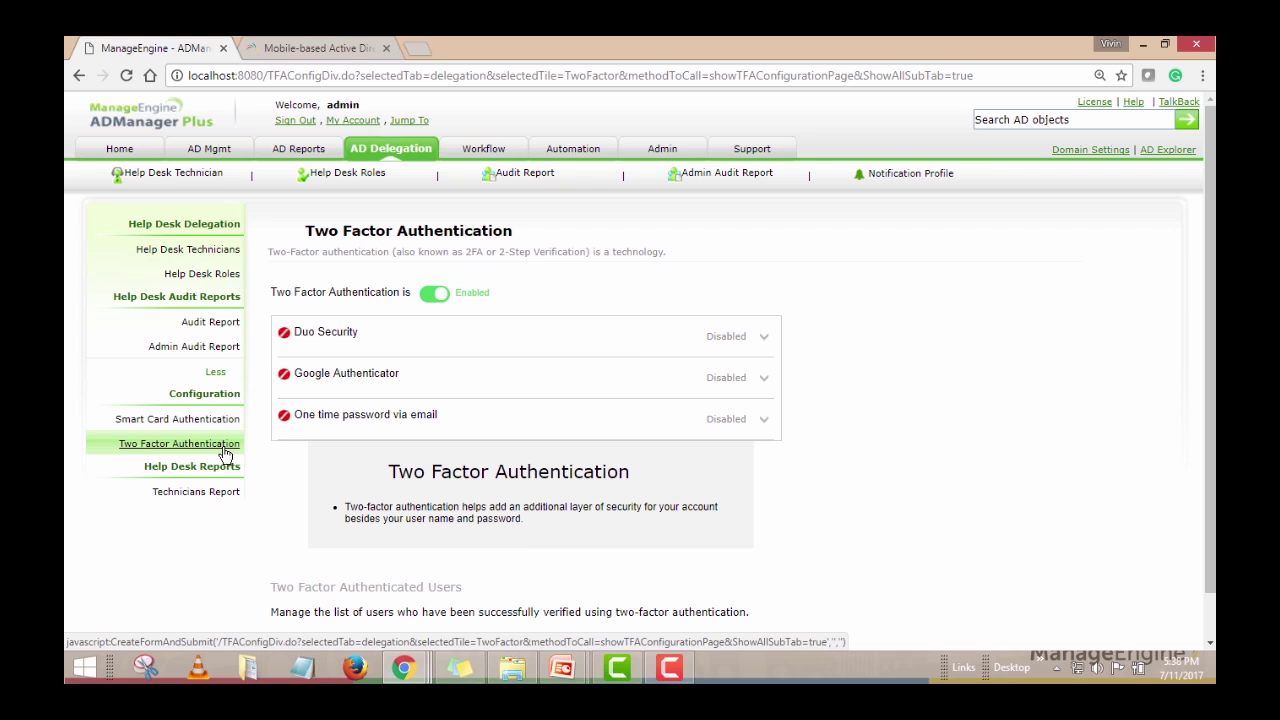
Step: Switch to the PowerPoint slide on the features in build 6550, and return to ADManager Plus
mouse_move(562, 667)
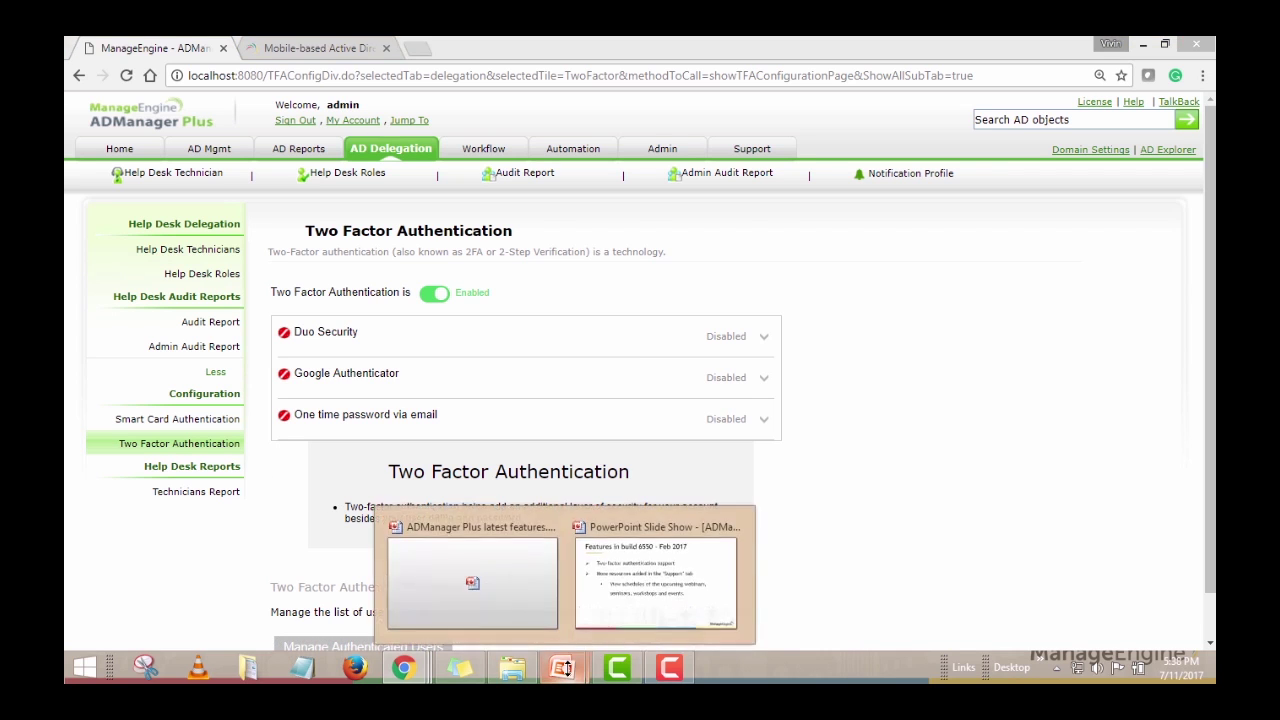
left_click(651, 603)
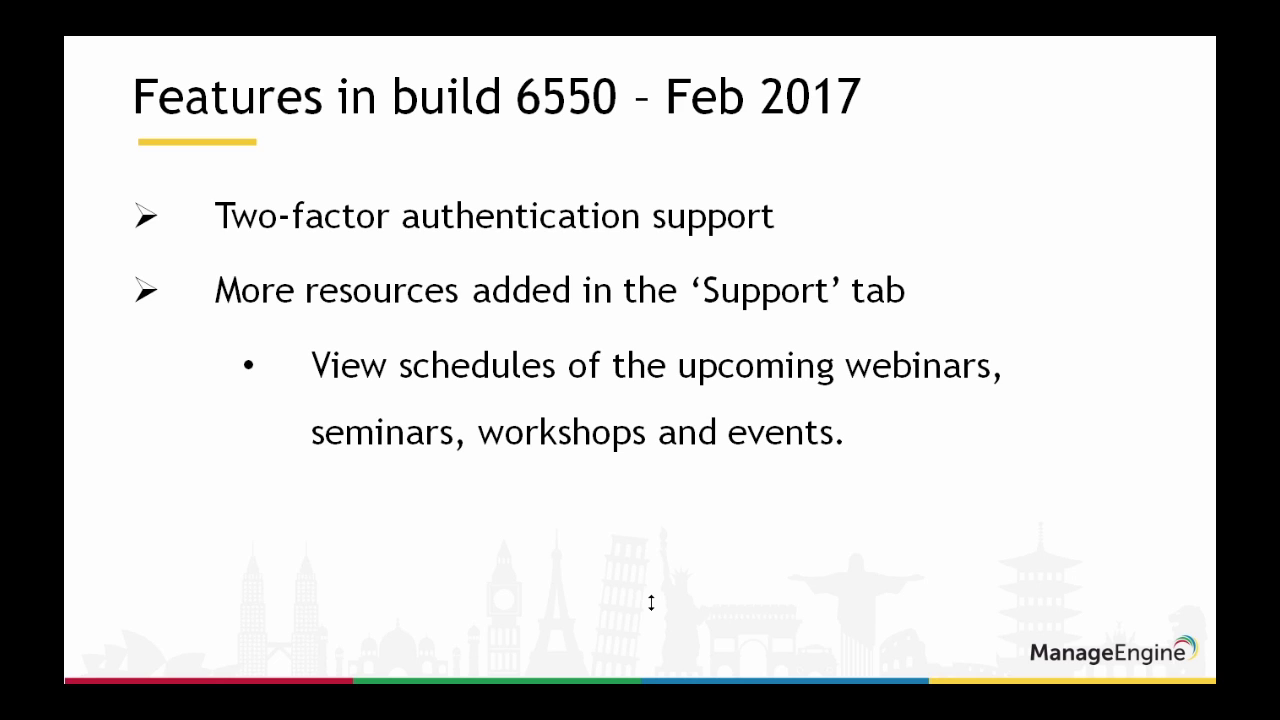
key("Right")
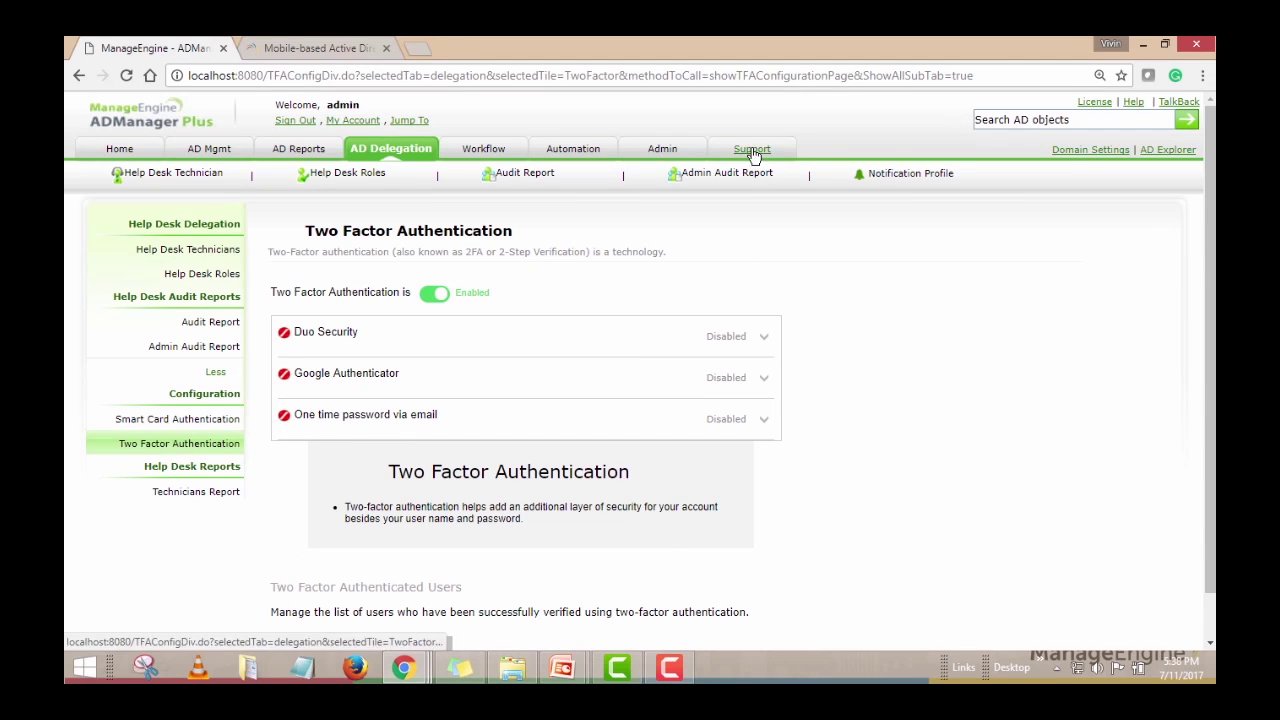
Step: Highlight Upcoming Events in the Support section, view all events on the workshops site, and return to the Support page
left_click(752, 148)
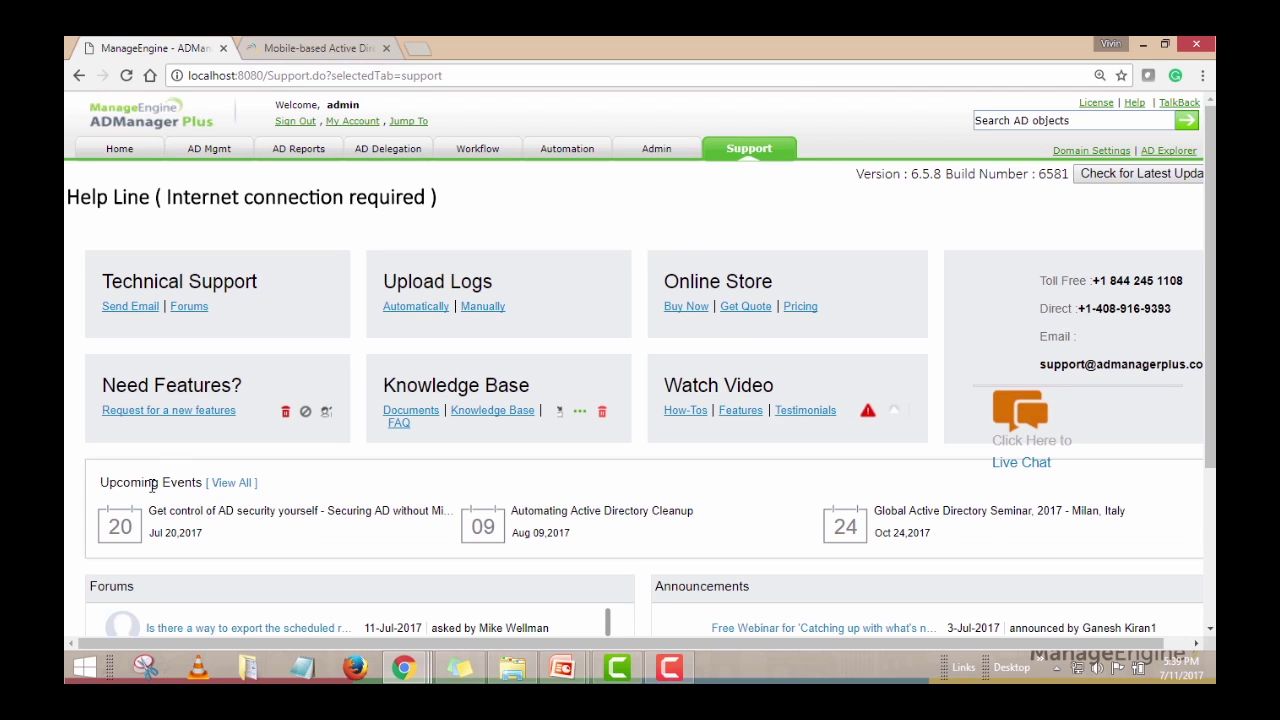
left_click_drag(109, 482, 207, 485)
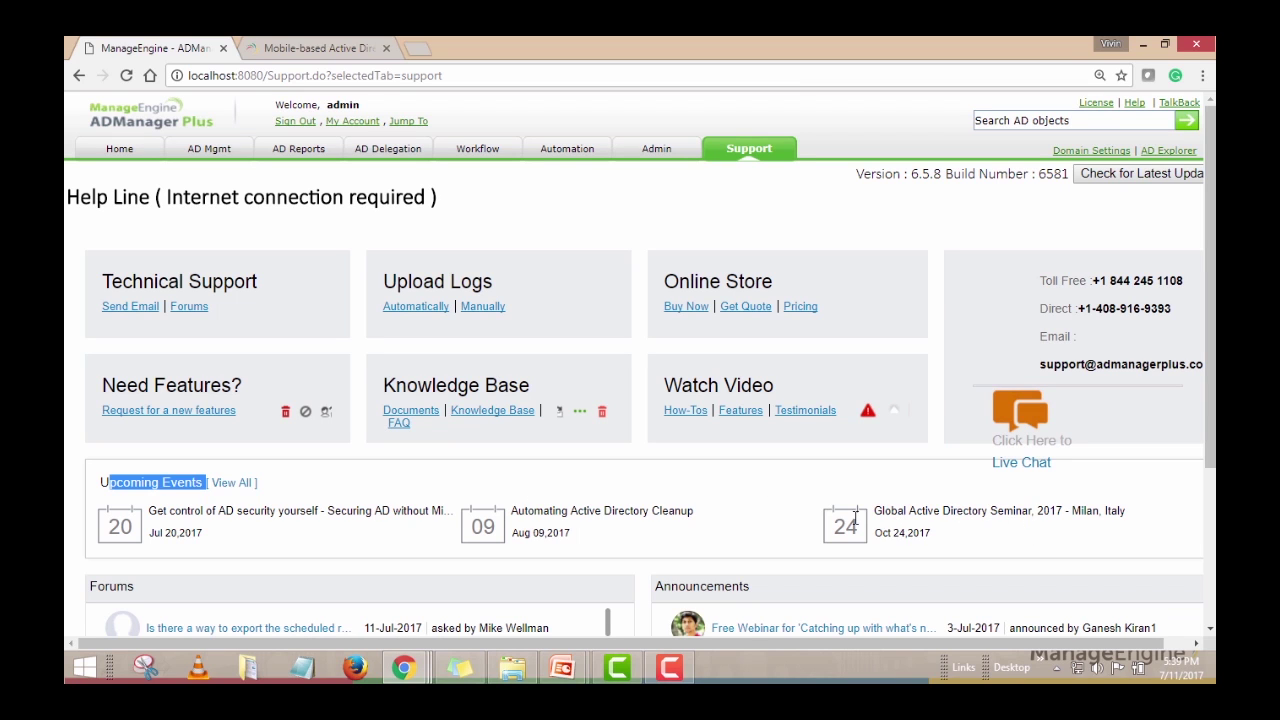
left_click(235, 487)
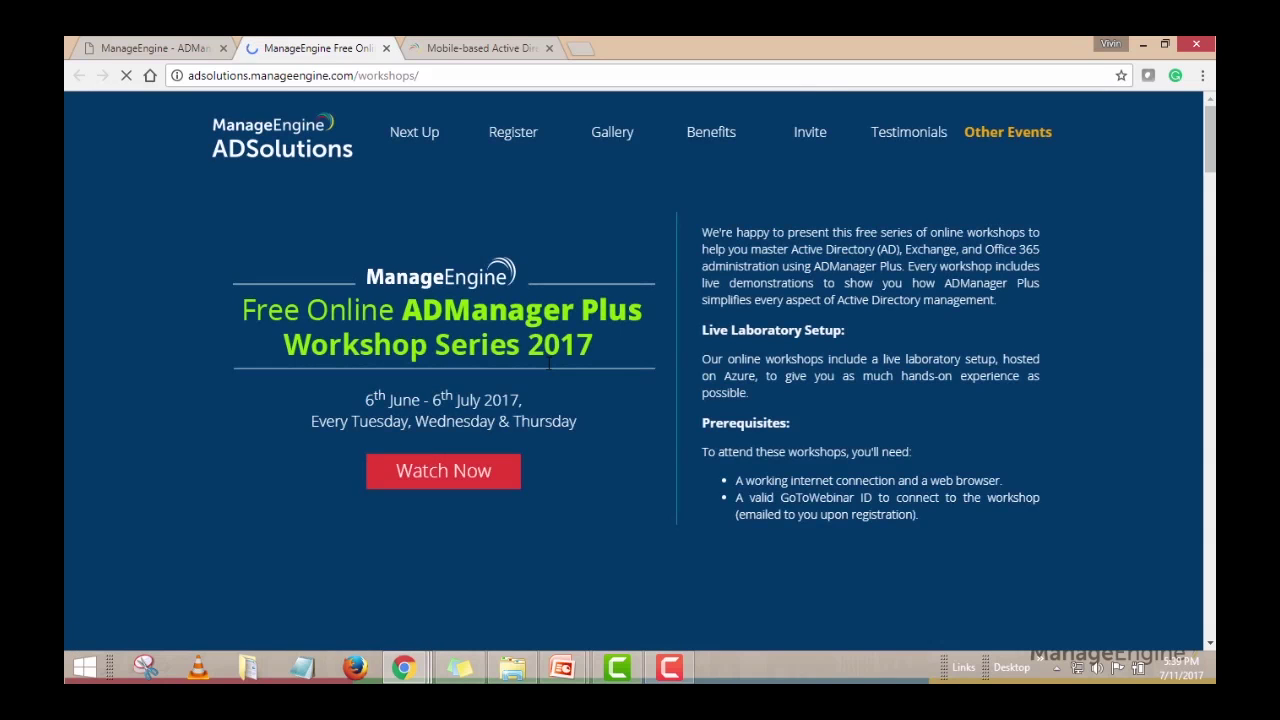
scroll(657, 398, "down", 4)
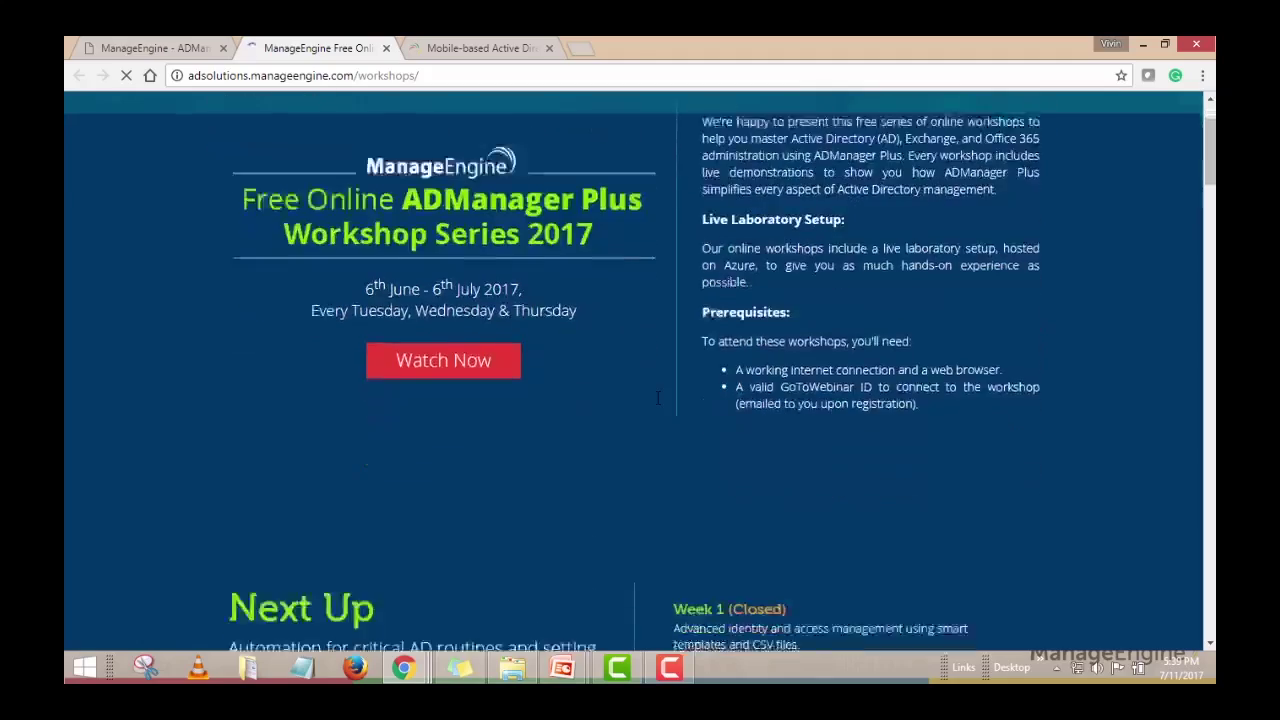
scroll(657, 398, "down", 2)
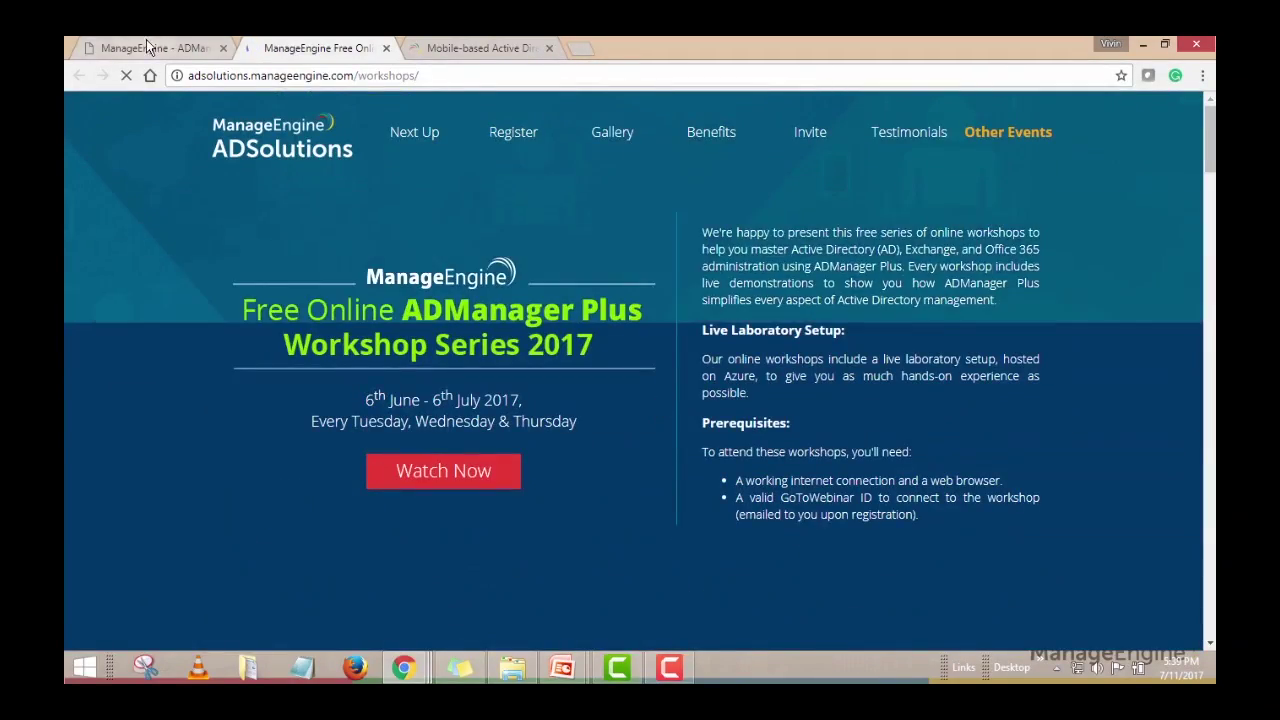
left_click(152, 48)
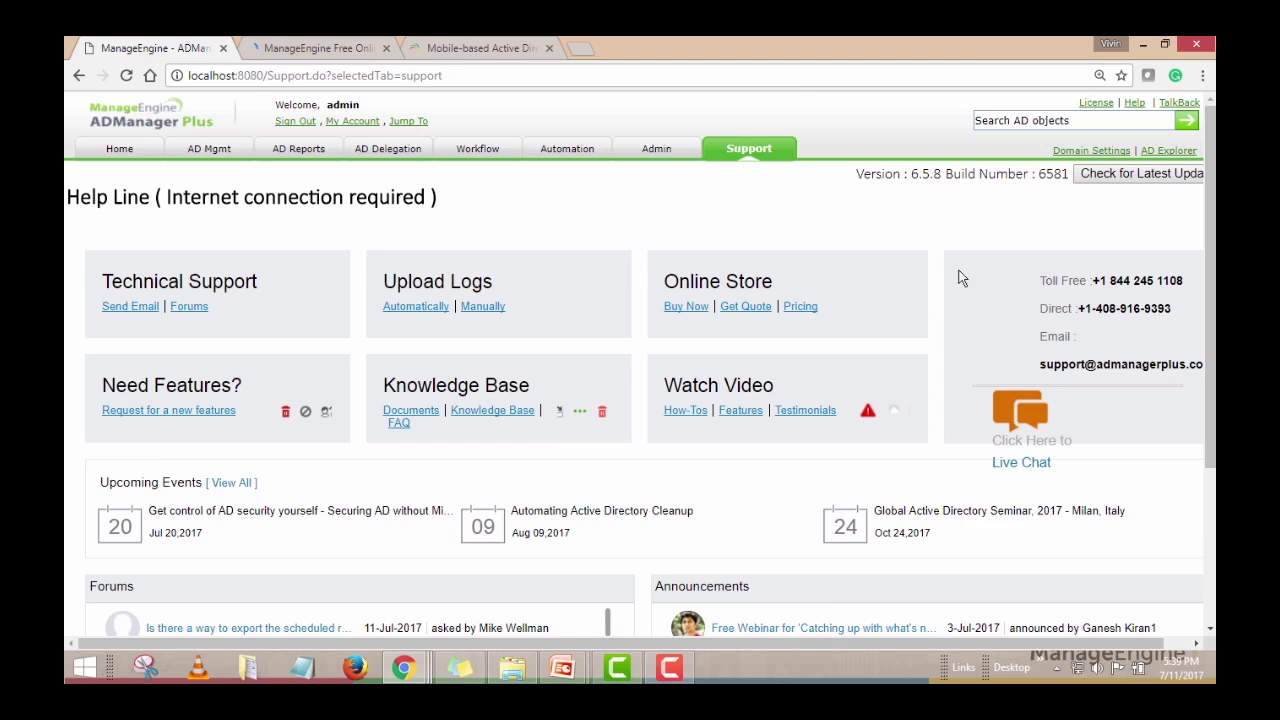
Step: View the License Details, highlight the product's build number, and close the details
left_click(1097, 104)
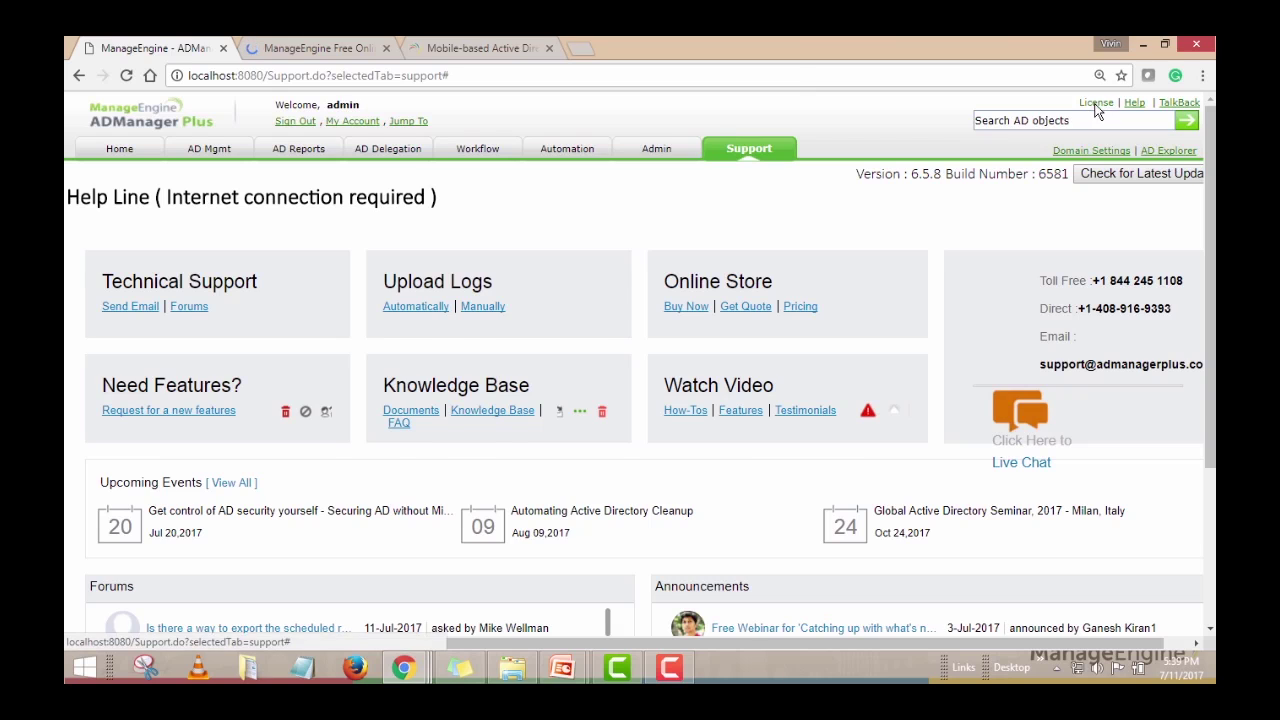
left_click_drag(587, 270, 616, 270)
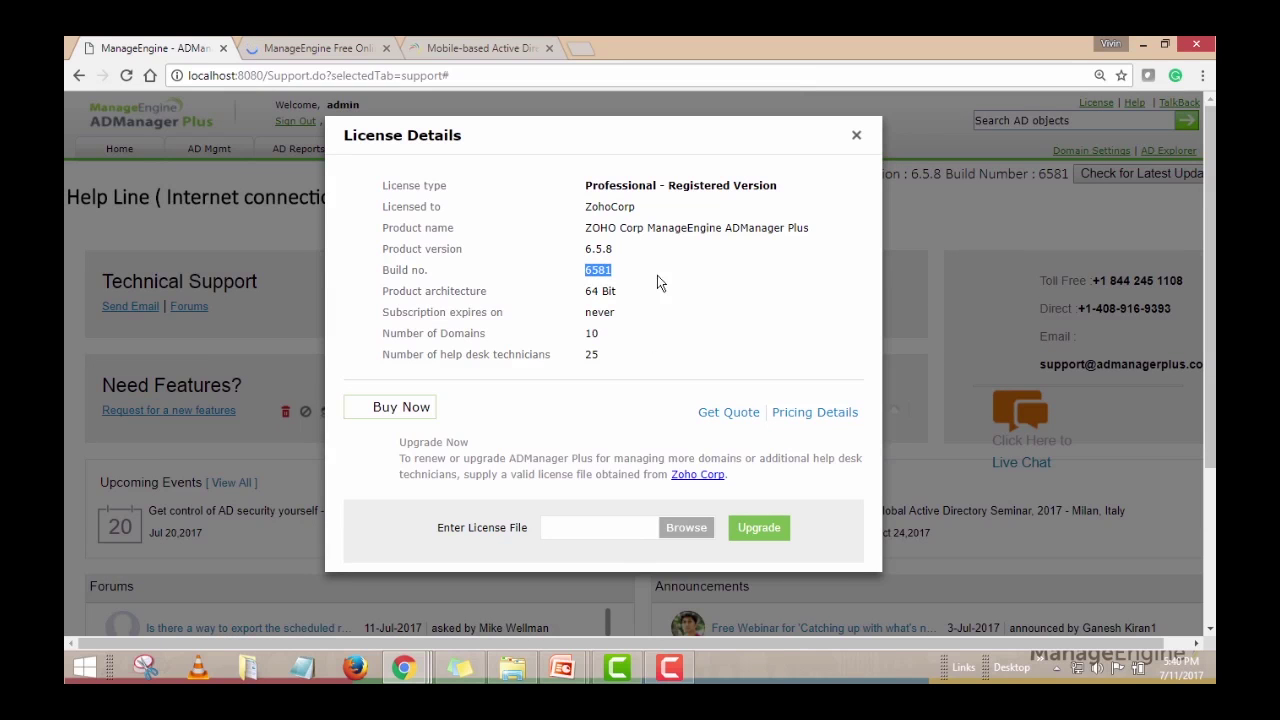
left_click(587, 268)
left_click_drag(587, 268, 616, 268)
left_click(616, 273)
left_click(857, 140)
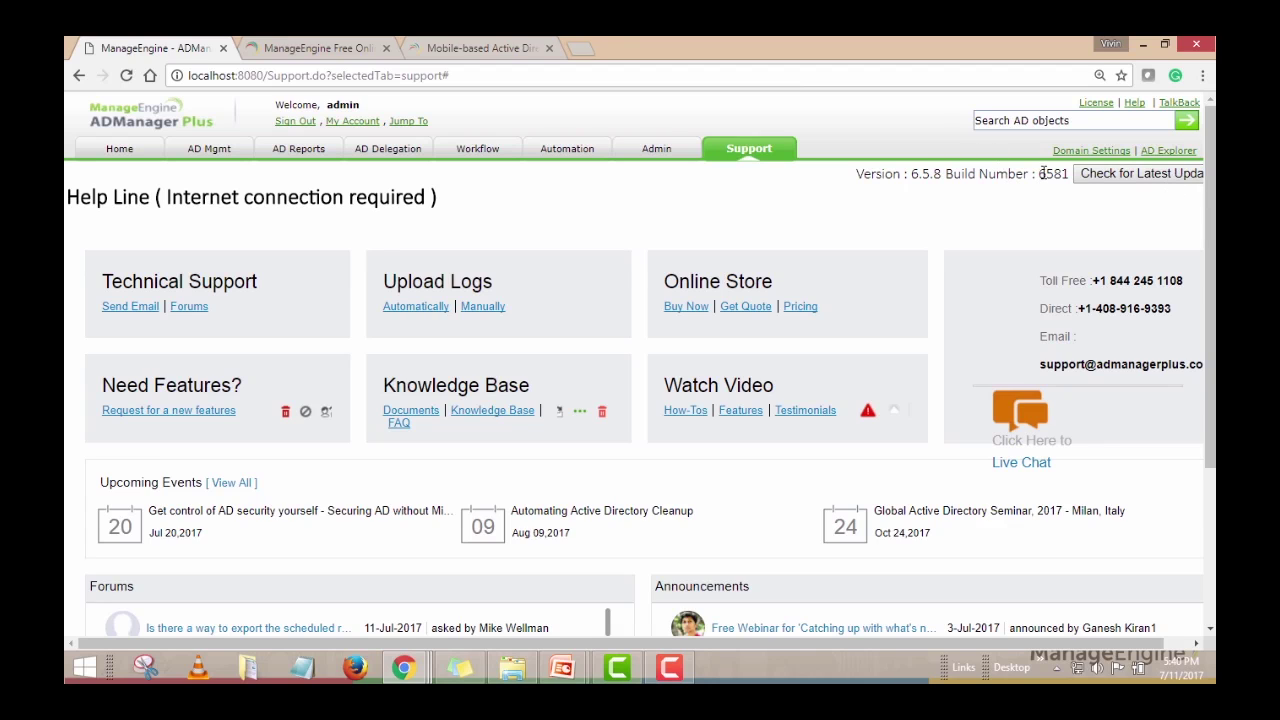
Step: Highlight the build number shown beside the product version on the Support page
left_click_drag(1040, 173, 1062, 174)
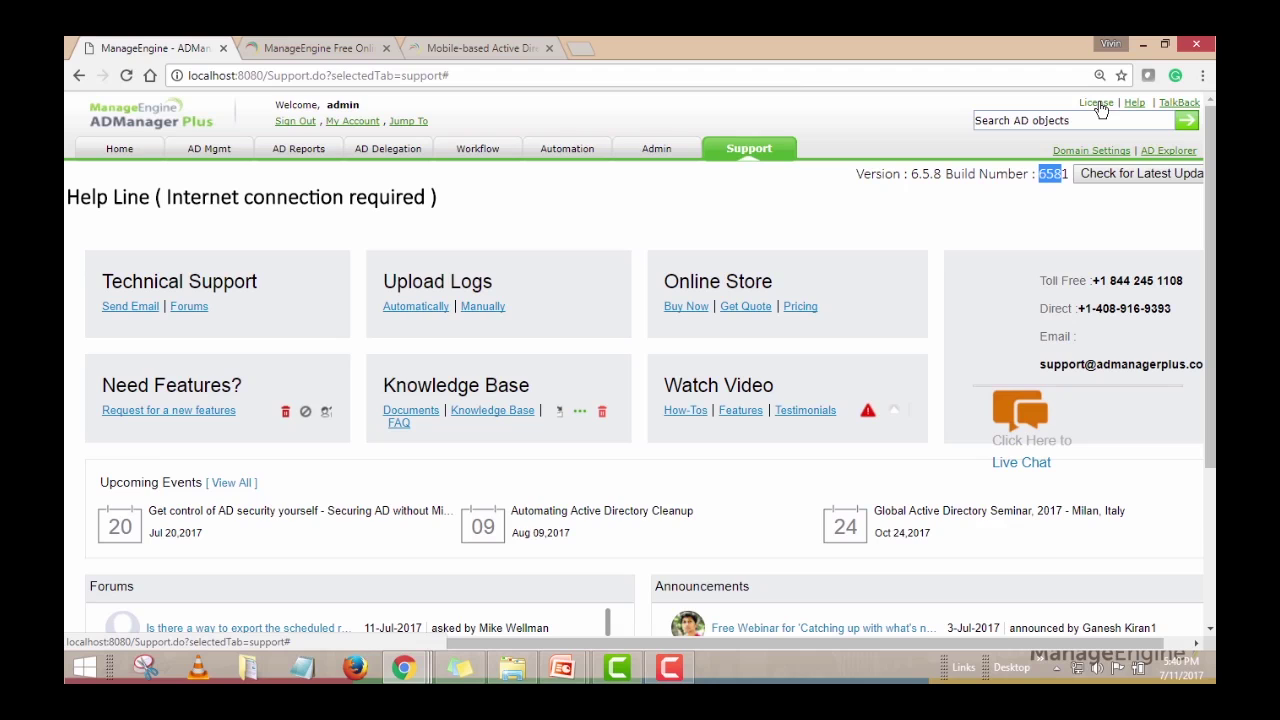
left_click(1040, 198)
left_click_drag(1038, 173, 1071, 173)
double_click(1070, 173)
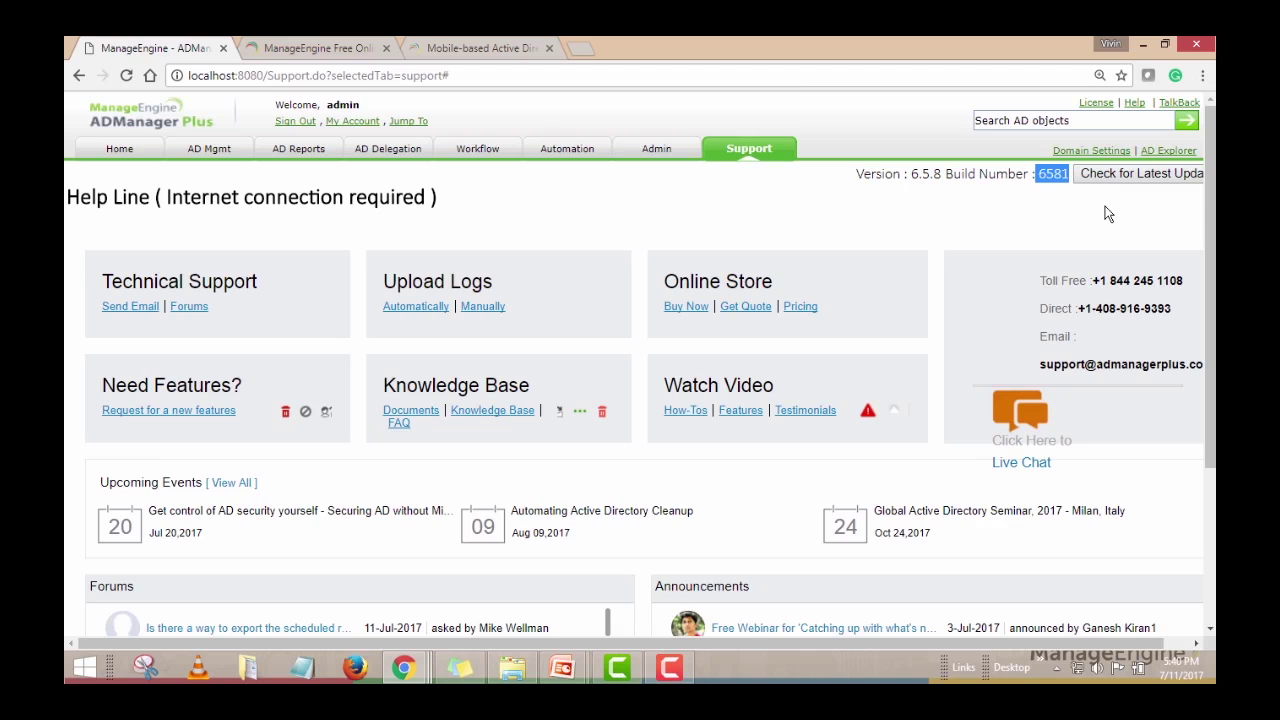
Step: Check for the latest updates and point out the 6.5.8 upgrade path for builds 6500 through 6580
left_click(1109, 174)
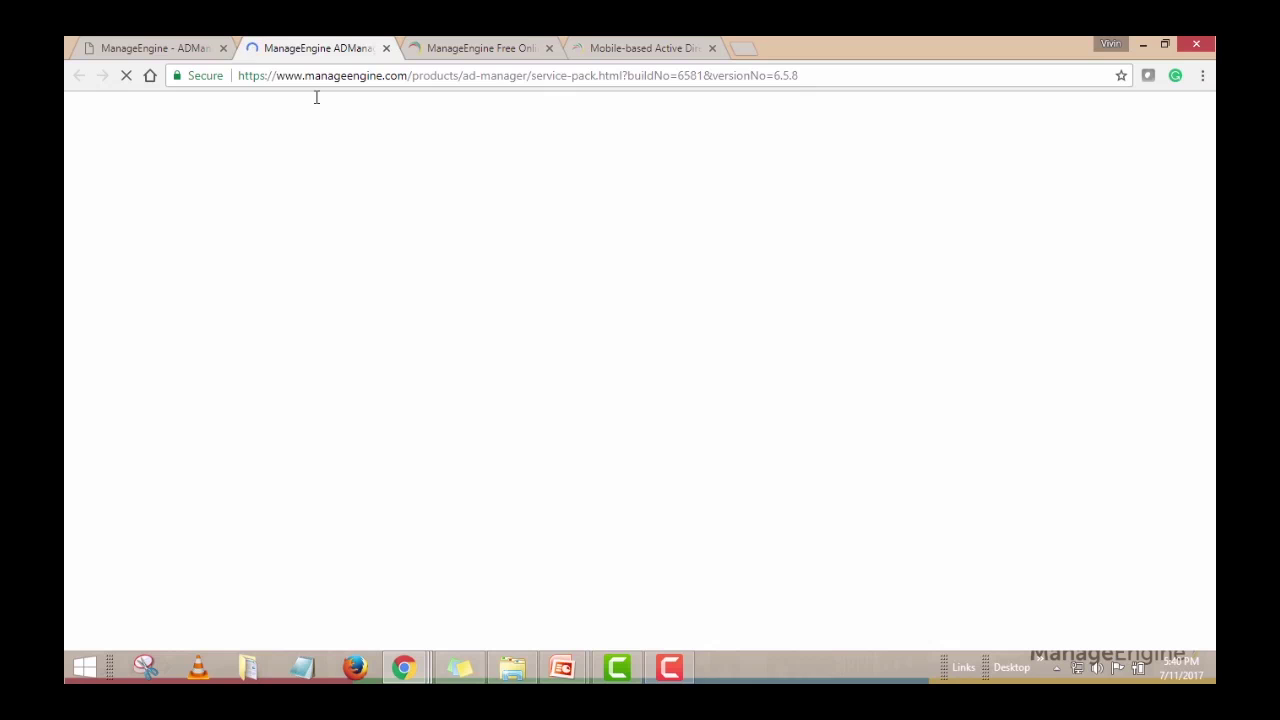
scroll(650, 368, "down", 1)
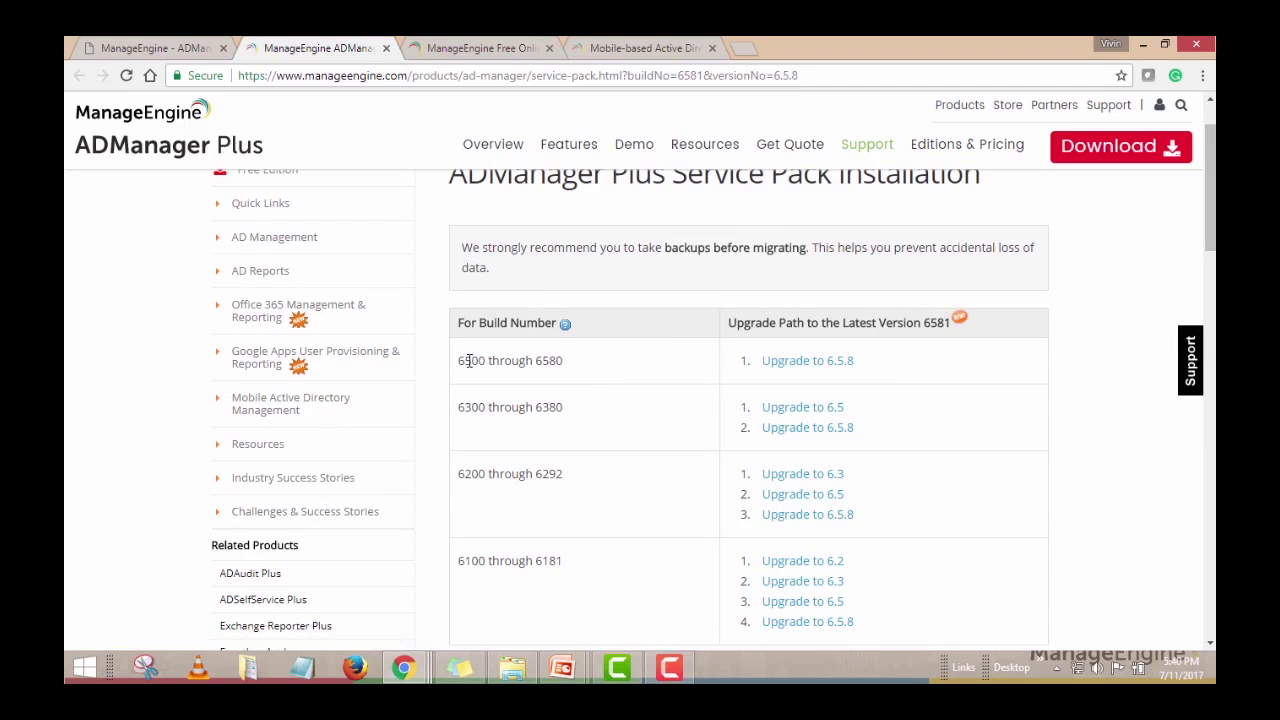
left_click_drag(468, 361, 566, 362)
left_click(623, 366)
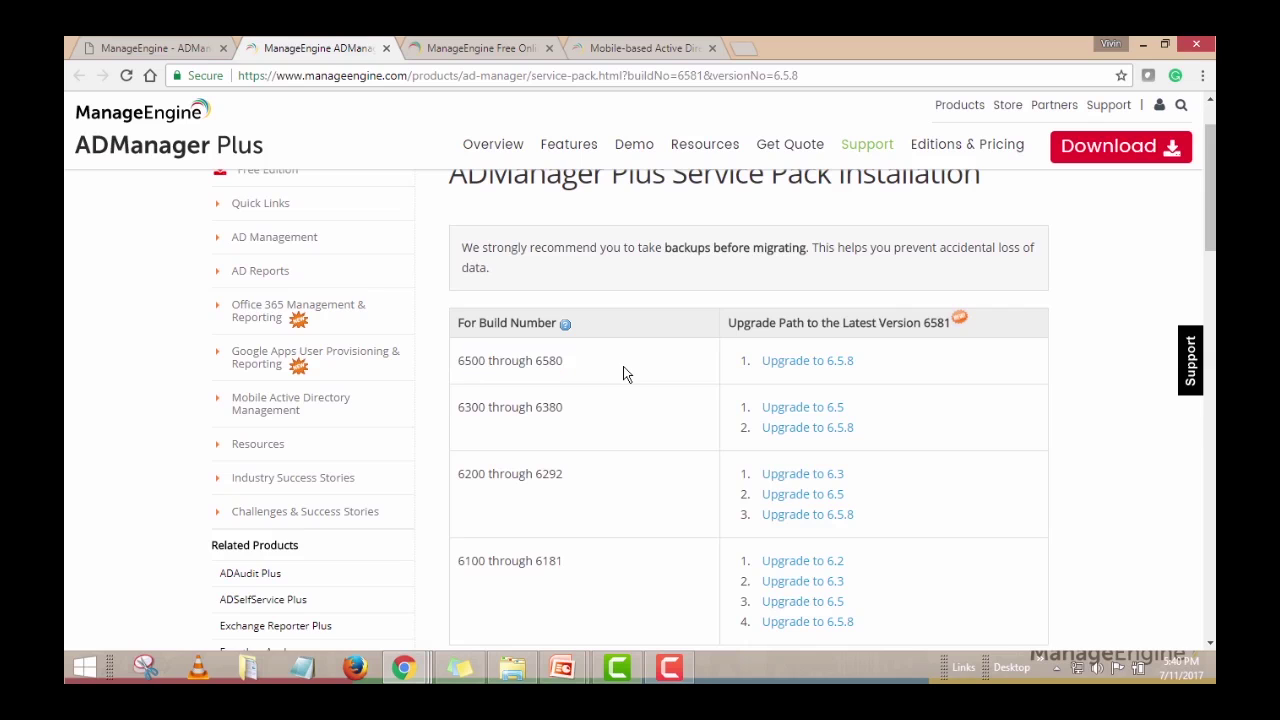
left_click(788, 362)
Step: Highlight the Service Pack Installation Steps heading, look through the steps, and return to the start of the service pack page
scroll(876, 383, "down", 5)
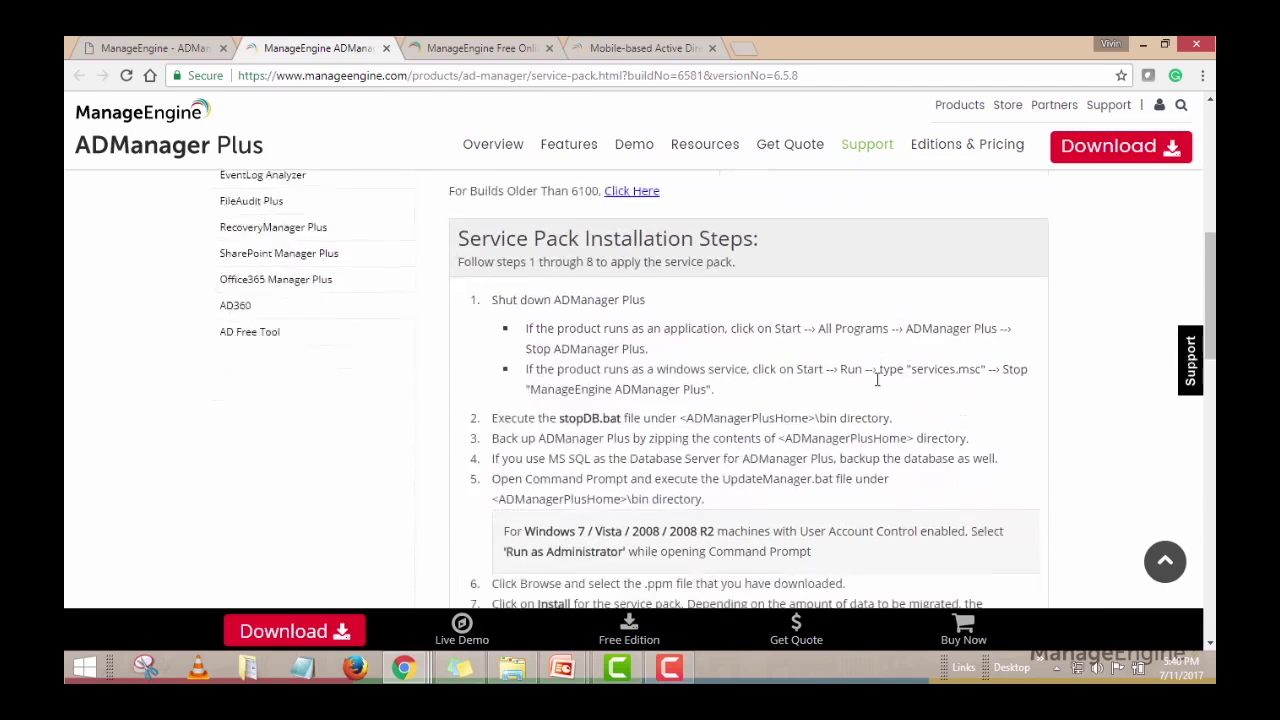
left_click_drag(459, 208, 759, 215)
scroll(829, 280, "down", 2)
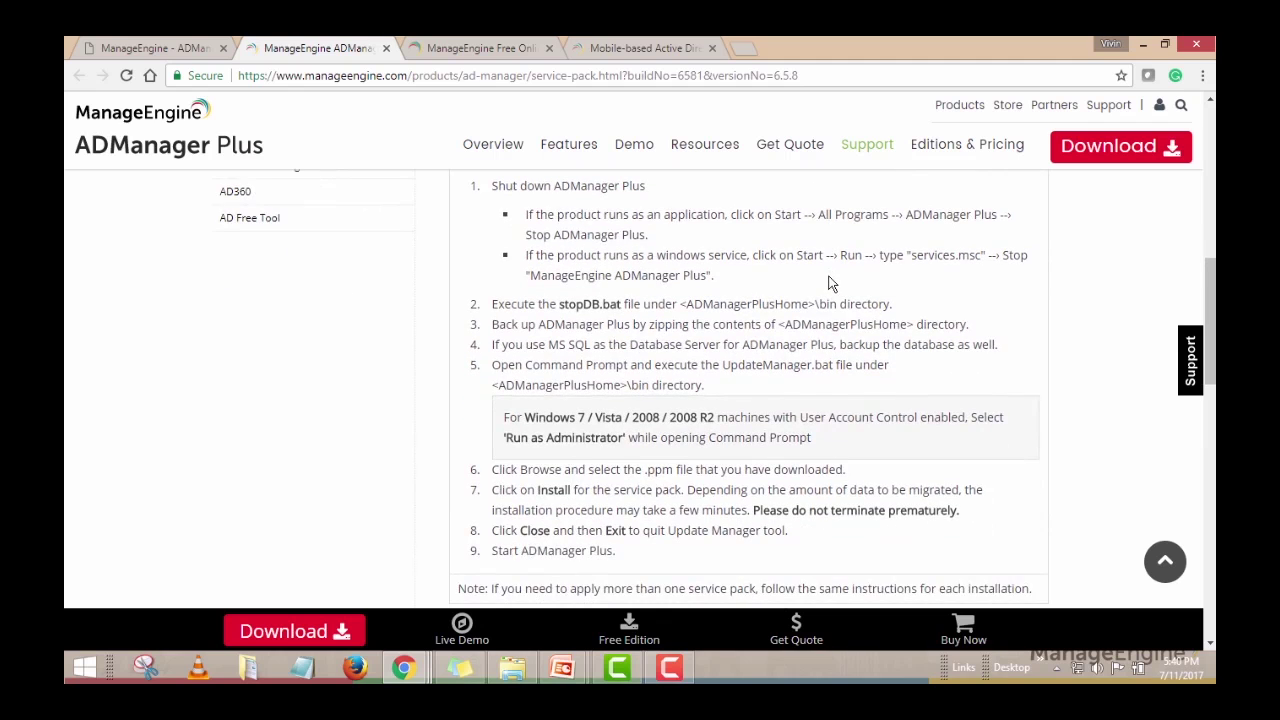
scroll(829, 280, "up", 2)
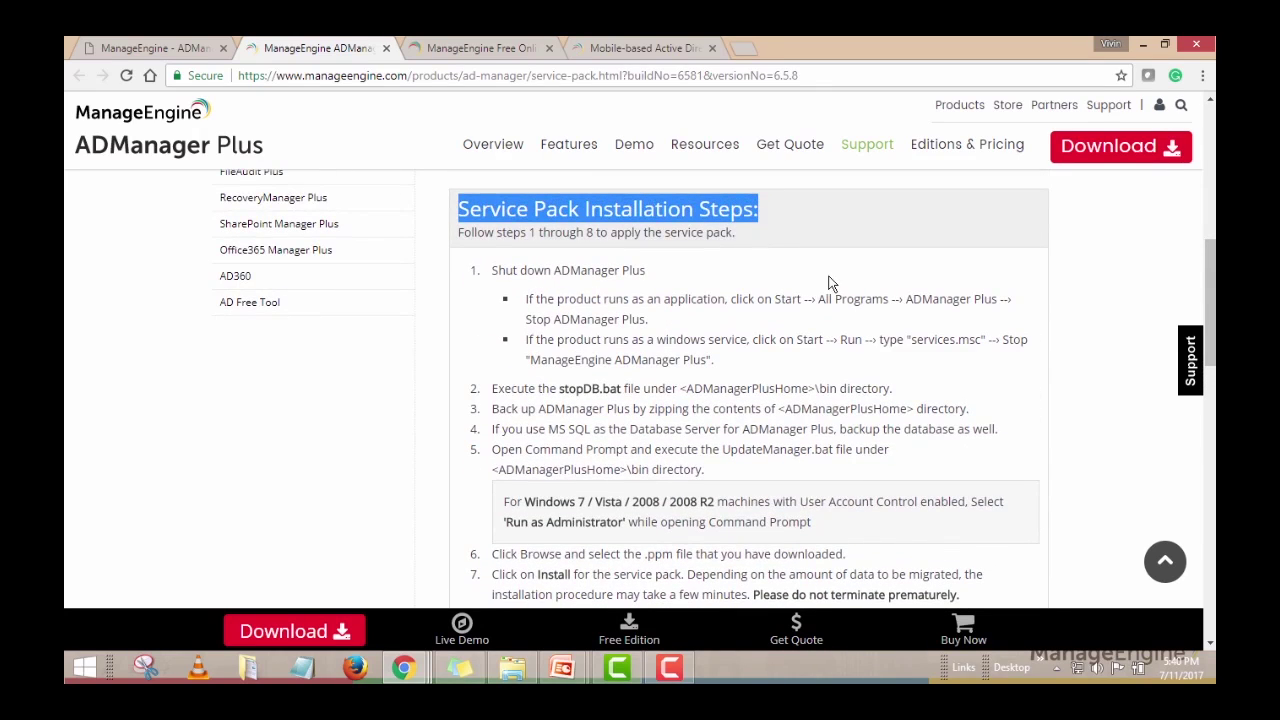
scroll(829, 283, "up", 6)
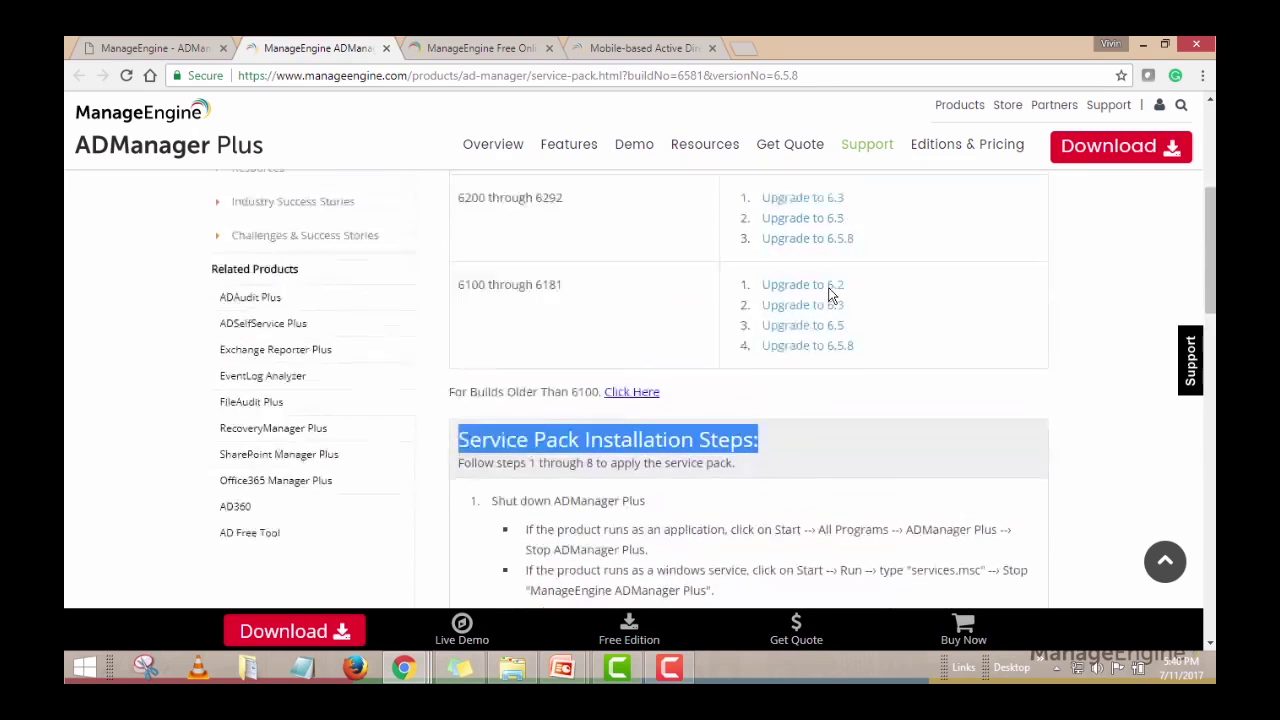
scroll(829, 295, "up", 1)
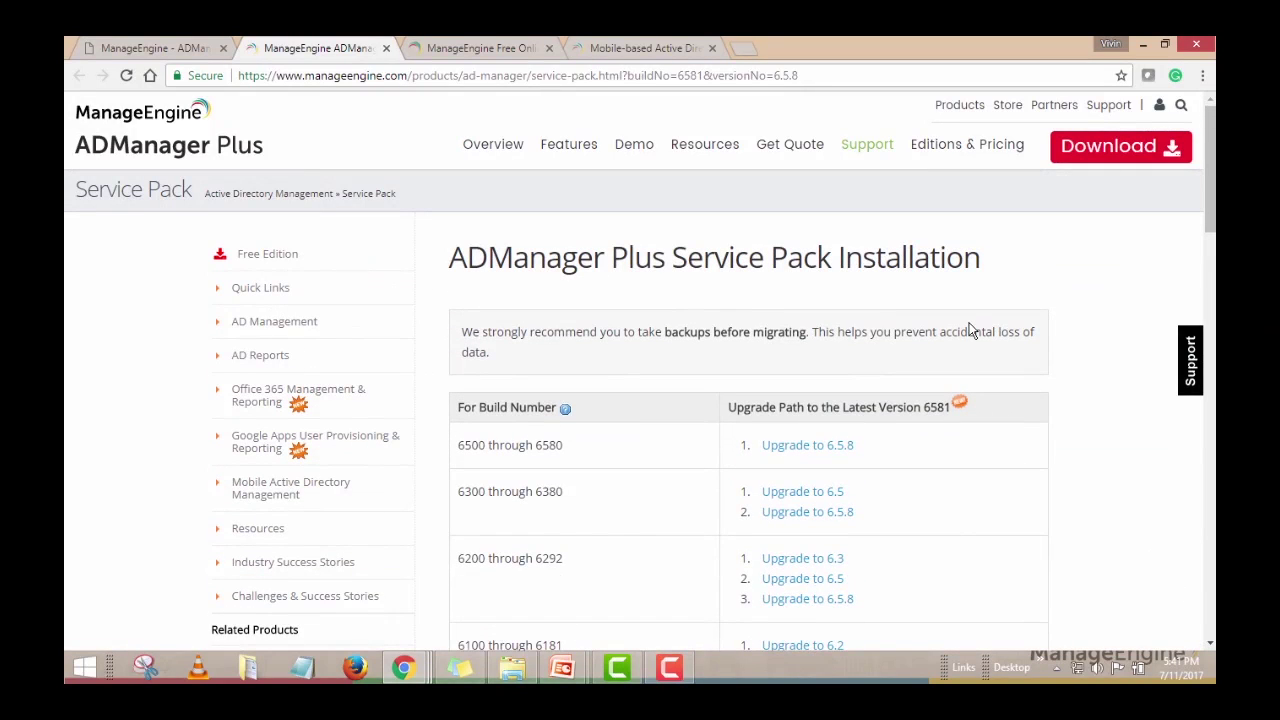
Step: Switch to the PowerPoint slide on knowing more about ADManager Plus, and advance to the closing Thank you slide
mouse_move(562, 668)
left_click(643, 601)
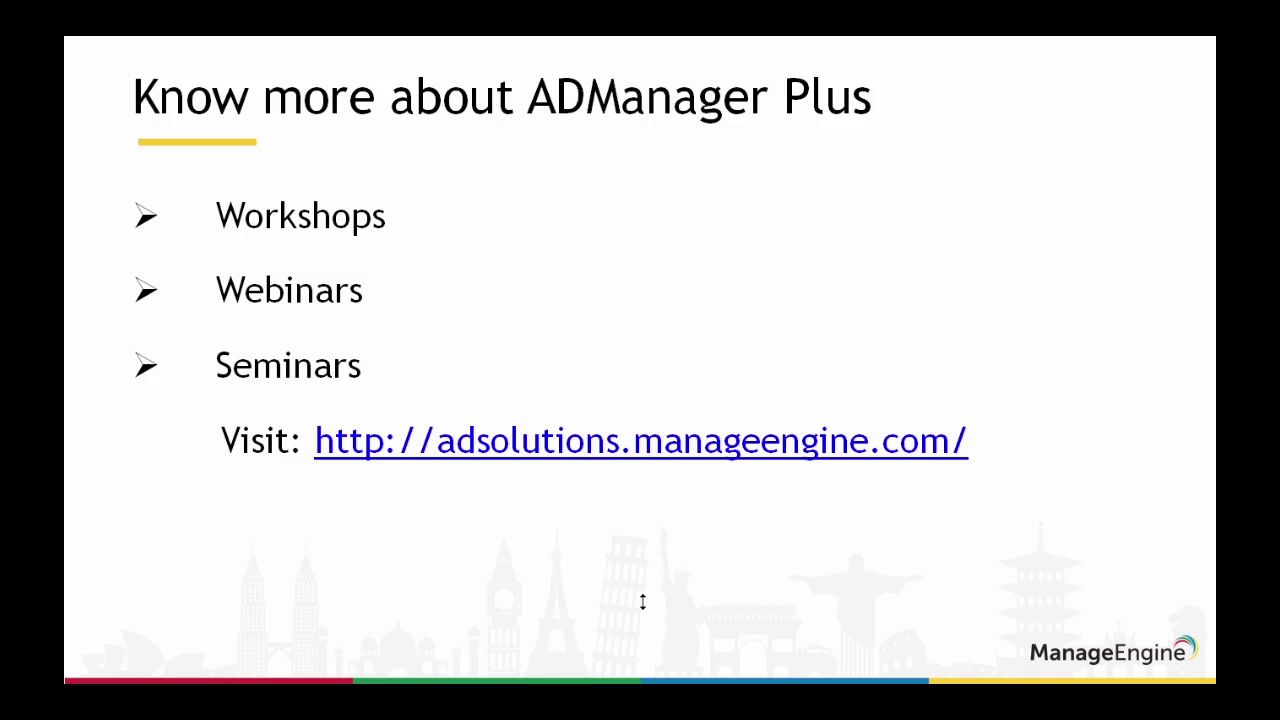
key("Right")
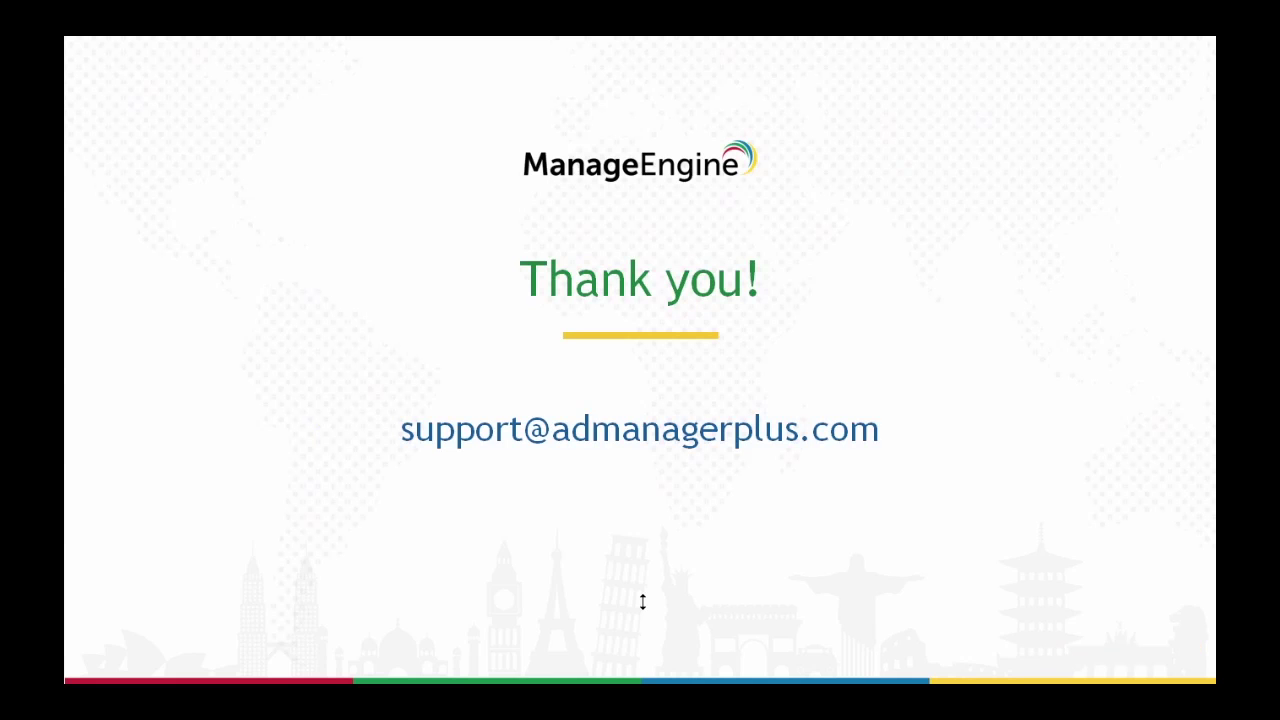